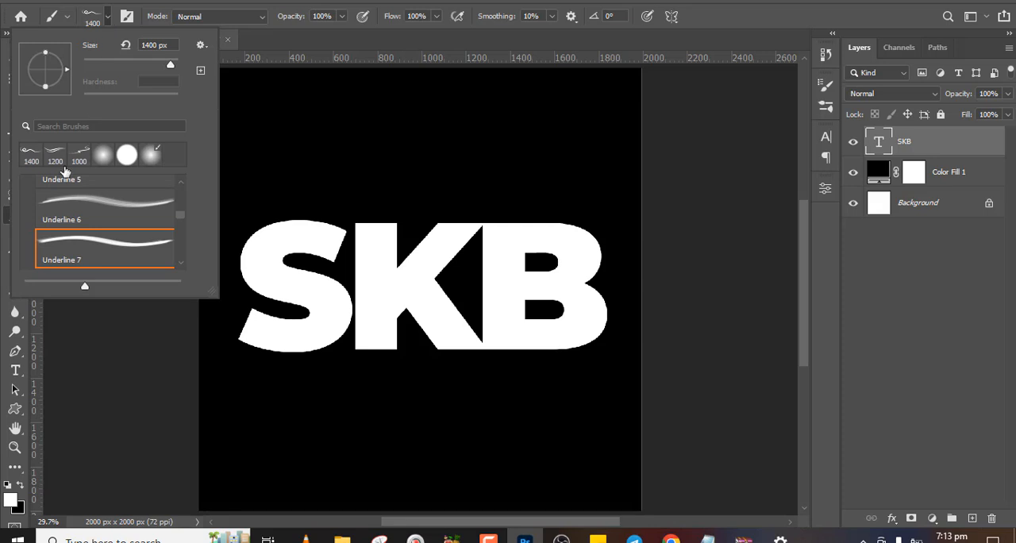
# Look through the brush presets to locate the 20 Underline Brushes group
pyautogui.moveTo(179, 220); pyautogui.dragTo(180, 193)
pyautogui.scroll(-3, 173, 200)
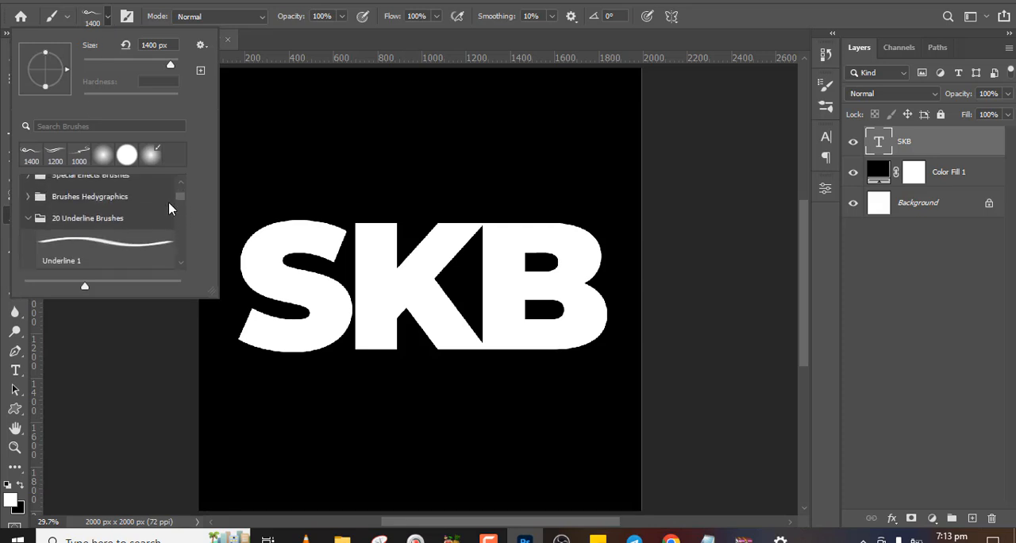
pyautogui.click(24, 220)
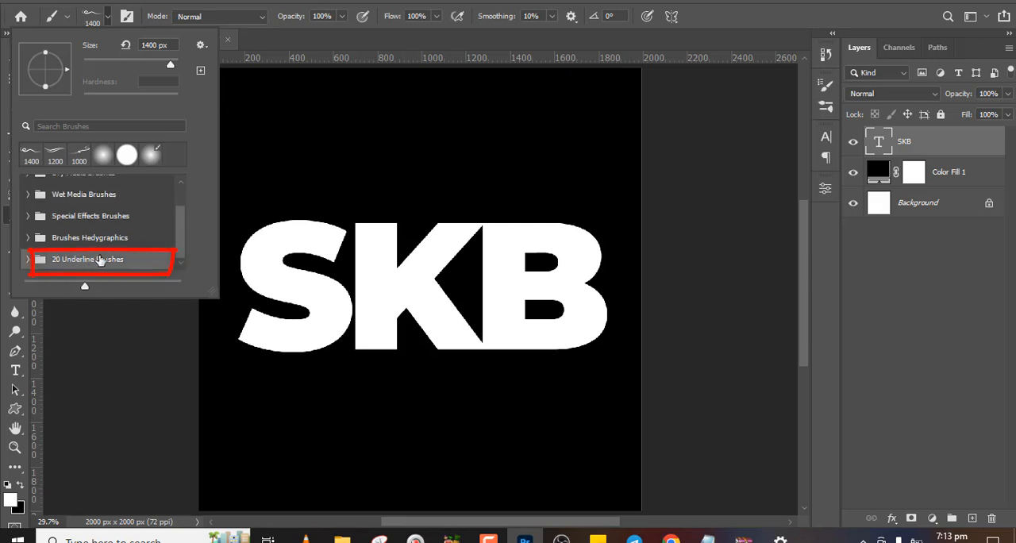
pyautogui.click(33, 260)
pyautogui.moveTo(183, 199); pyautogui.dragTo(182, 239)
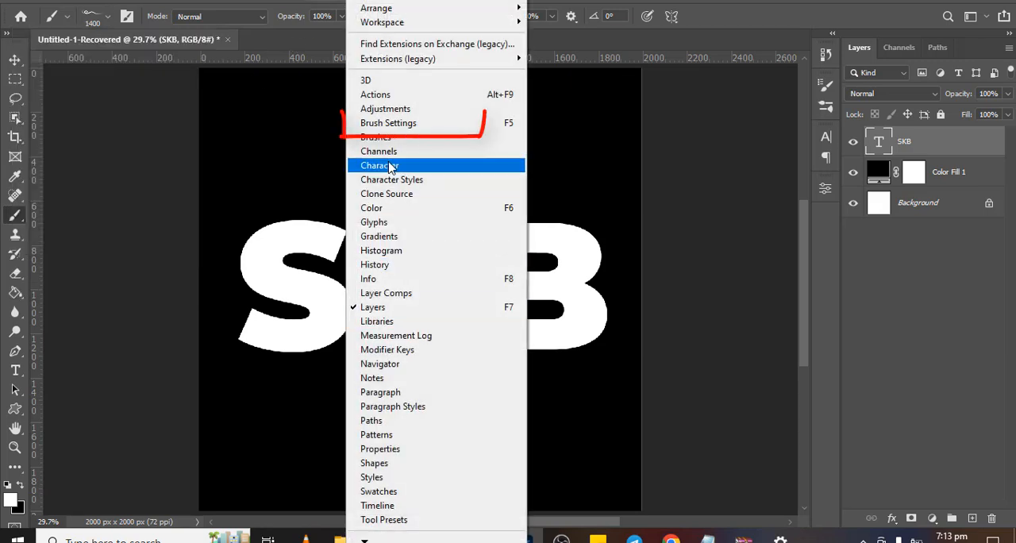
# Choose the smooth arched underline brush tip in Brush Settings
pyautogui.click(385, 125)
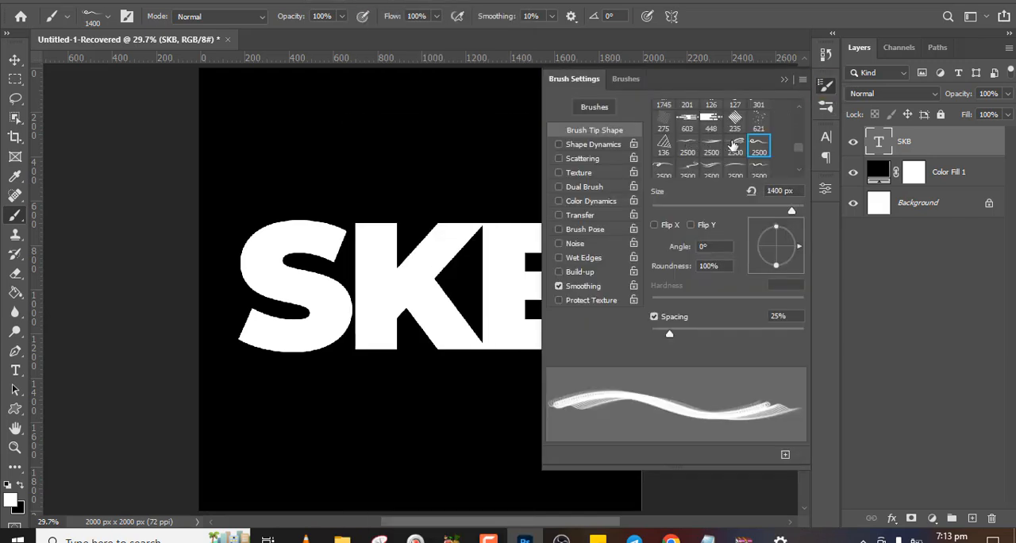
pyautogui.scroll(-1, 793, 166)
pyautogui.scroll(-1, 794, 166)
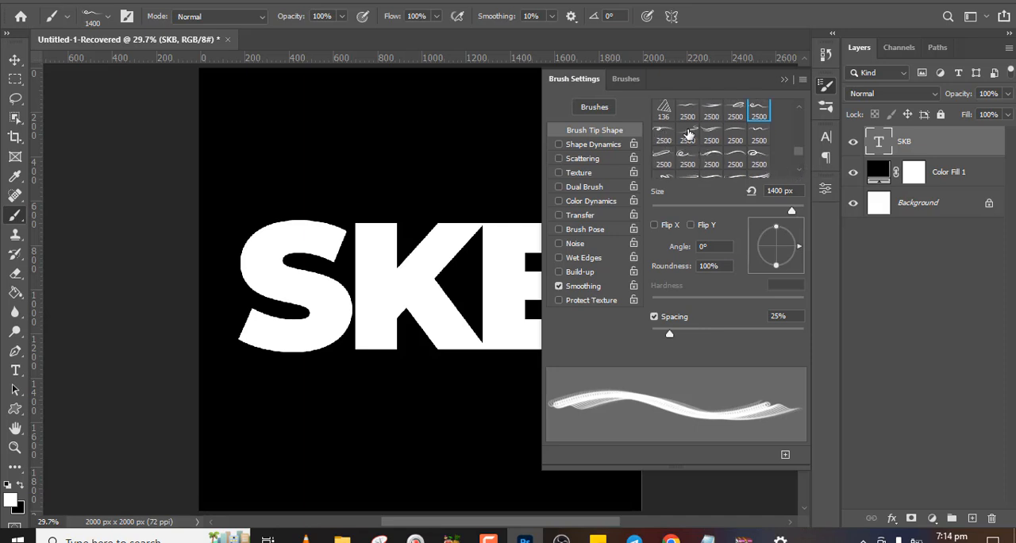
pyautogui.click(735, 136)
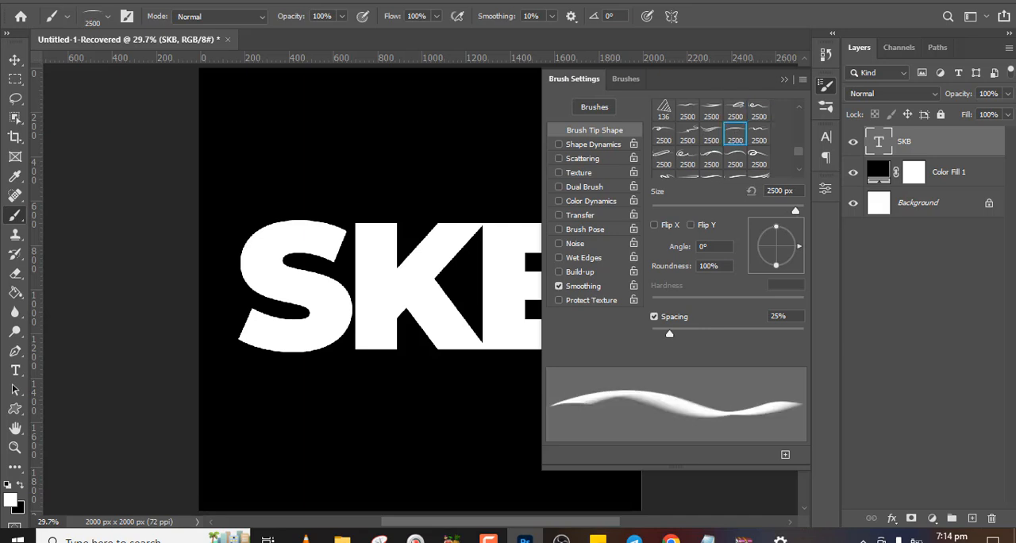
pyautogui.click(785, 81)
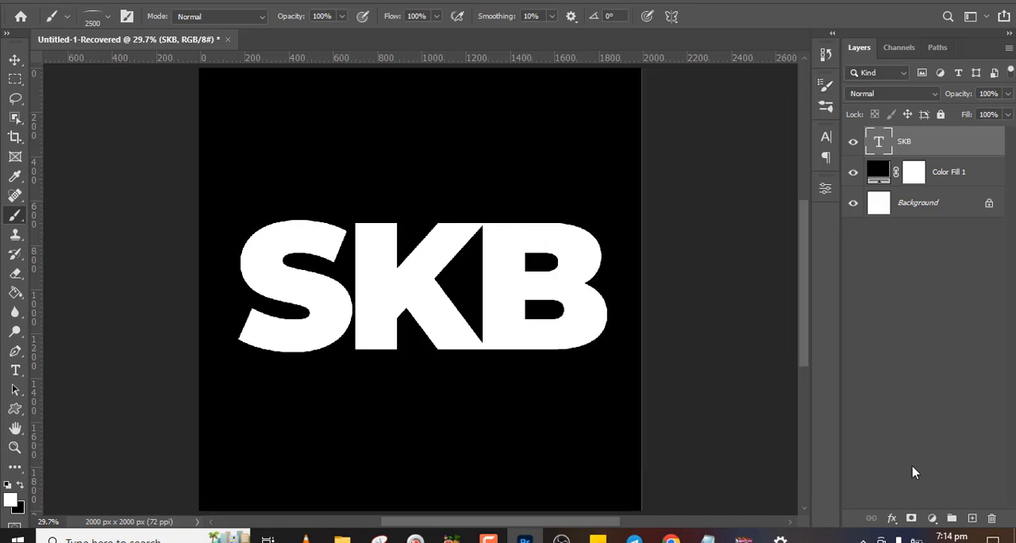
# Add a new layer and stamp the arched underline beneath the SKB text with the brush at 1400 px
pyautogui.click(972, 517)
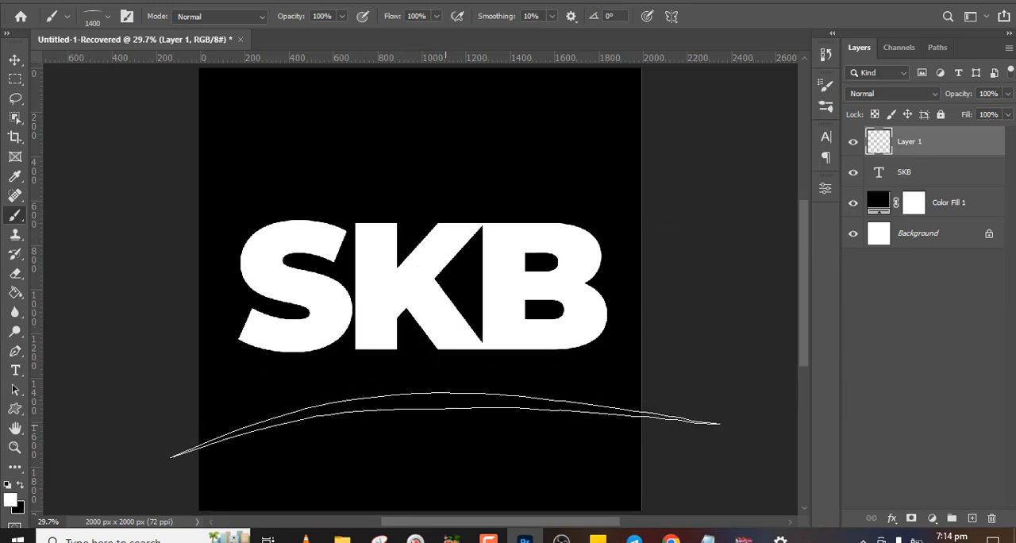
pyautogui.press('[')
pyautogui.press('[')
pyautogui.press('[')
pyautogui.click(424, 397)
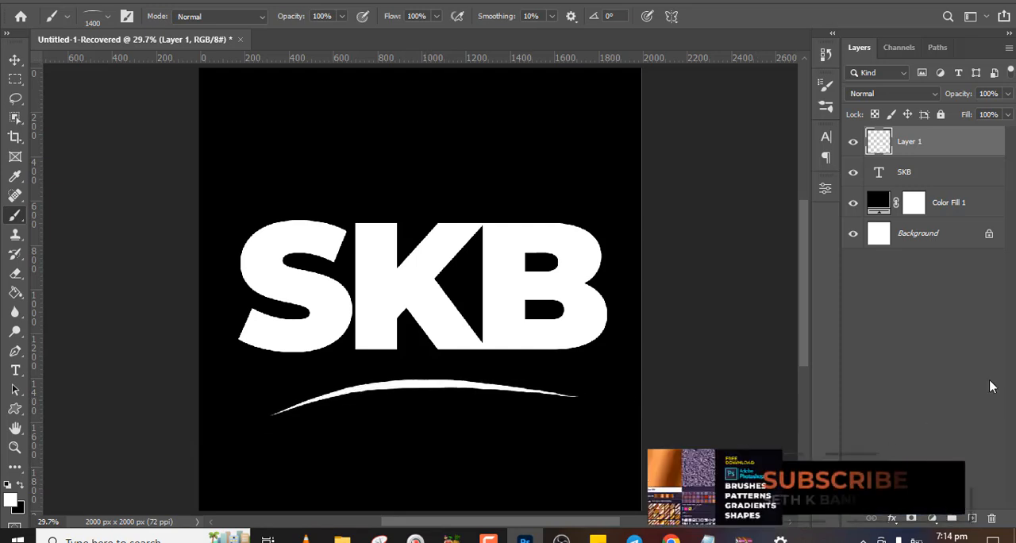
# Nudge the arched underline upward so it sits closer to the SKB letters
pyautogui.press('v')
pyautogui.press('Up')
pyautogui.press('Up')
pyautogui.hotkey('shift', 'Up')
pyautogui.hotkey('shift', 'Up')
pyautogui.hotkey('shift', 'Up')
pyautogui.hotkey('shift', 'Up')
pyautogui.hotkey('shift', 'Up')
pyautogui.hotkey('shift', 'Up')
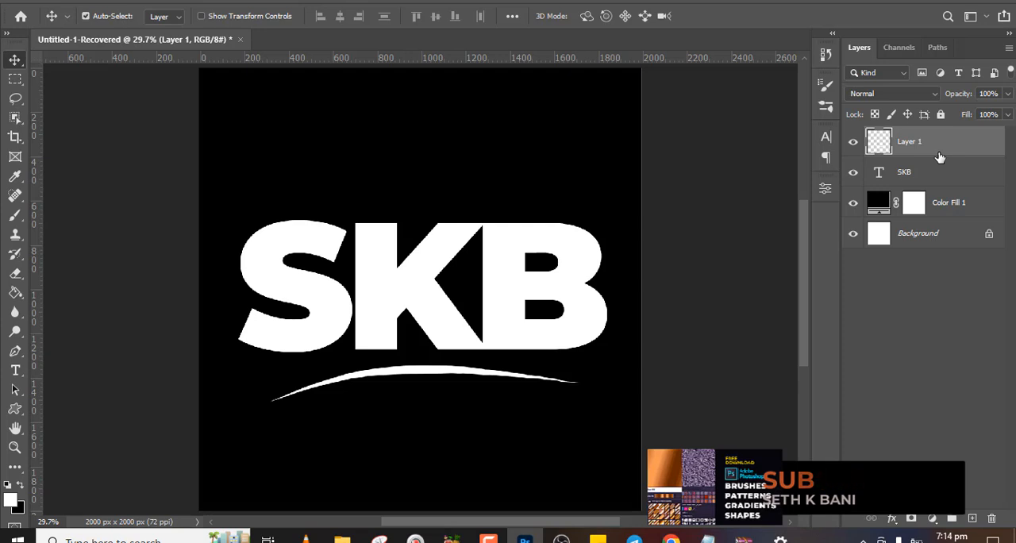
# Undo the underline's move, the brush stroke and the new layer
pyautogui.hotkey('ctrl', 'z')
pyautogui.hotkey('ctrl', 'shift', 'z')
pyautogui.hotkey('ctrl', 'z')
pyautogui.hotkey('ctrl', 'shift', 'z')
pyautogui.hotkey('ctrl', 'z')
pyautogui.hotkey('ctrl', 'shift', 'z')
pyautogui.hotkey('ctrl', 'z')
pyautogui.hotkey('ctrl', 'z')
pyautogui.hotkey('ctrl', 'z')
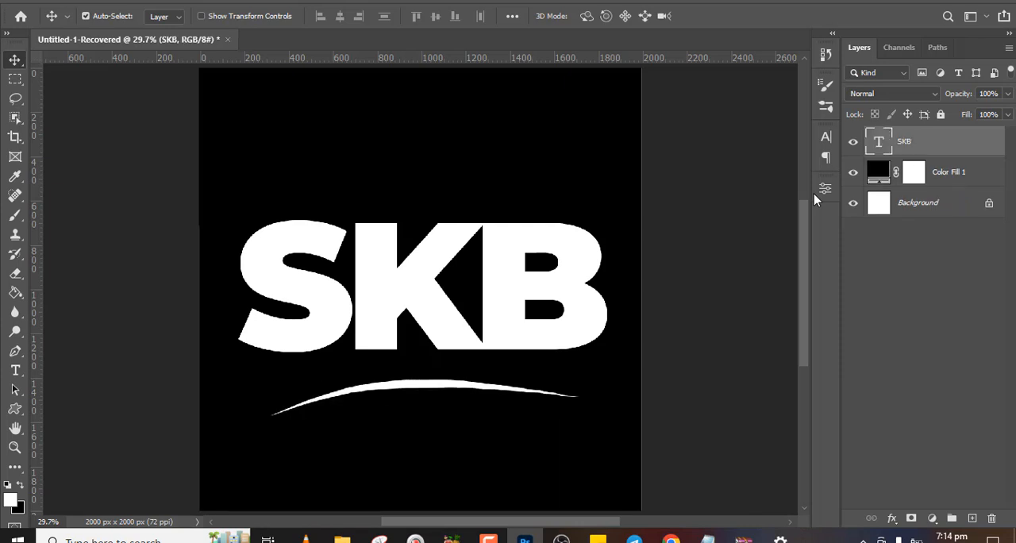
# Restore Layer 1 and stamp the looped scribble underline brush at 1100 px beneath the SKB text
pyautogui.click(825, 86)
pyautogui.hotkey('ctrl', 'shift', 'z')
pyautogui.press('b')
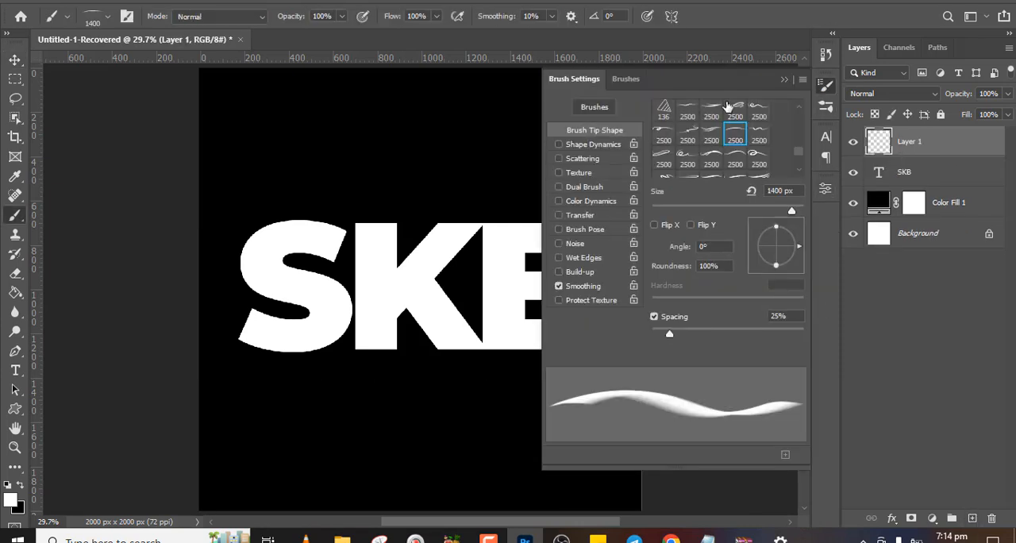
pyautogui.click(736, 112)
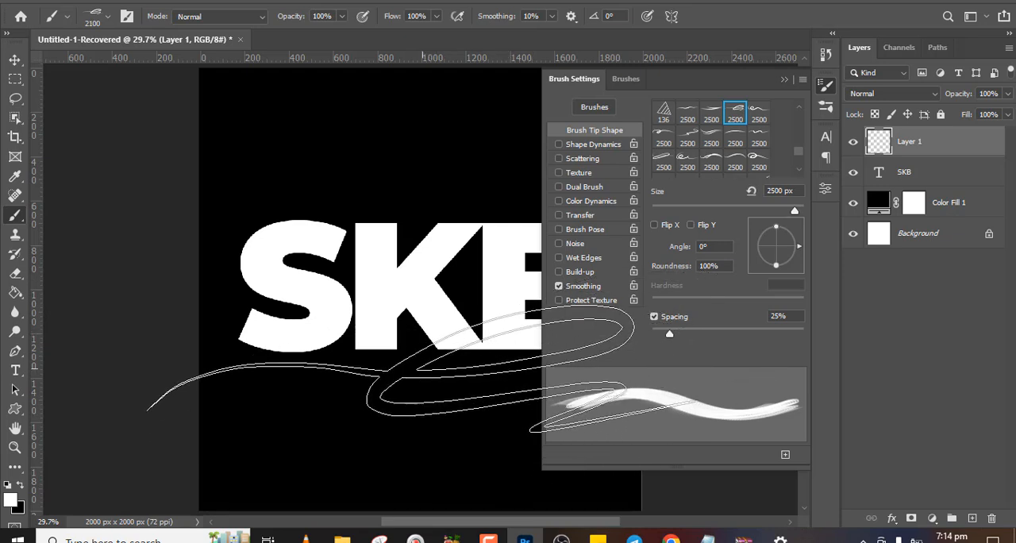
pyautogui.press('[')
pyautogui.press('[')
pyautogui.press('[')
pyautogui.press('[')
pyautogui.press('[')
pyautogui.press('[')
pyautogui.press('[')
pyautogui.press('[')
pyautogui.press('[')
pyautogui.press('[')
pyautogui.click(409, 390)
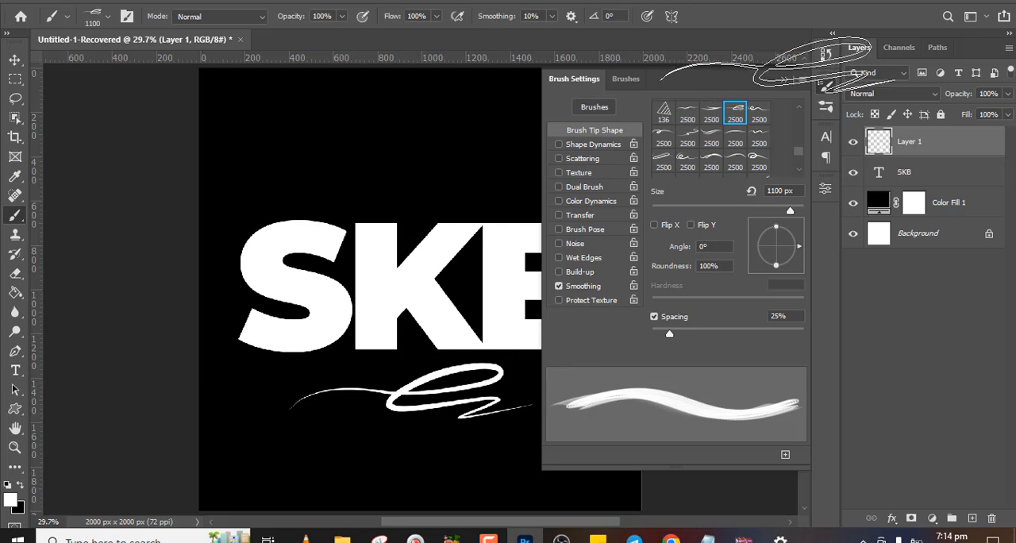
# Undo the scribble underline and delete Layer 1
pyautogui.click(785, 79)
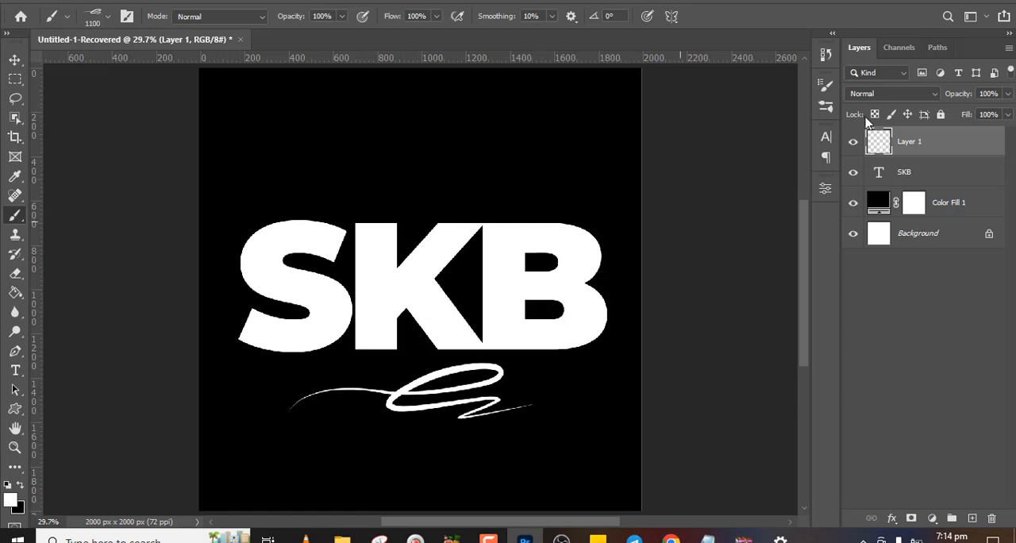
pyautogui.hotkey('ctrl', 'z')
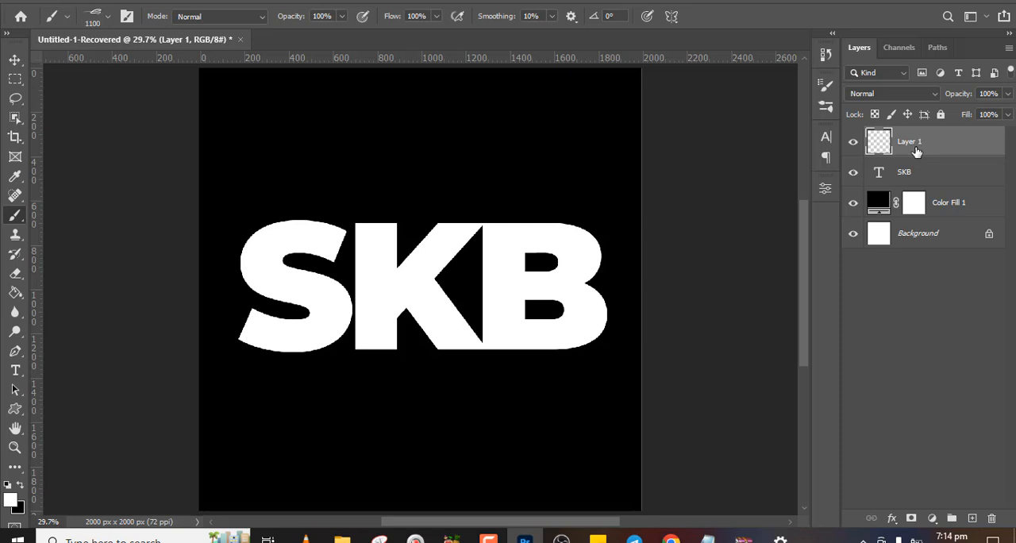
pyautogui.press('Delete')
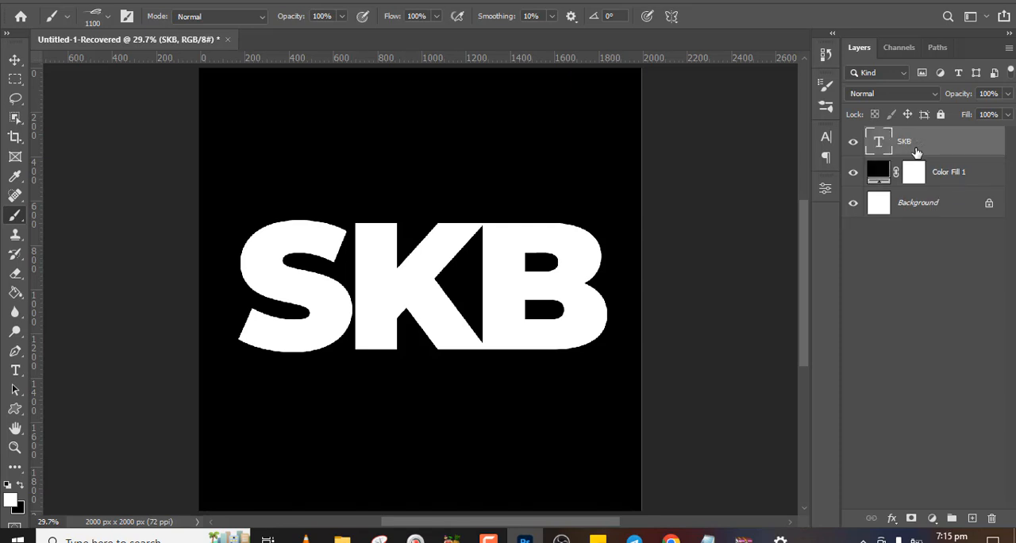
# Add a Gradient Overlay to the SKB text with the first Adoralyna Metal Gradients preset at 69% scale
pyautogui.click(853, 142)
pyautogui.doubleClick(979, 139)
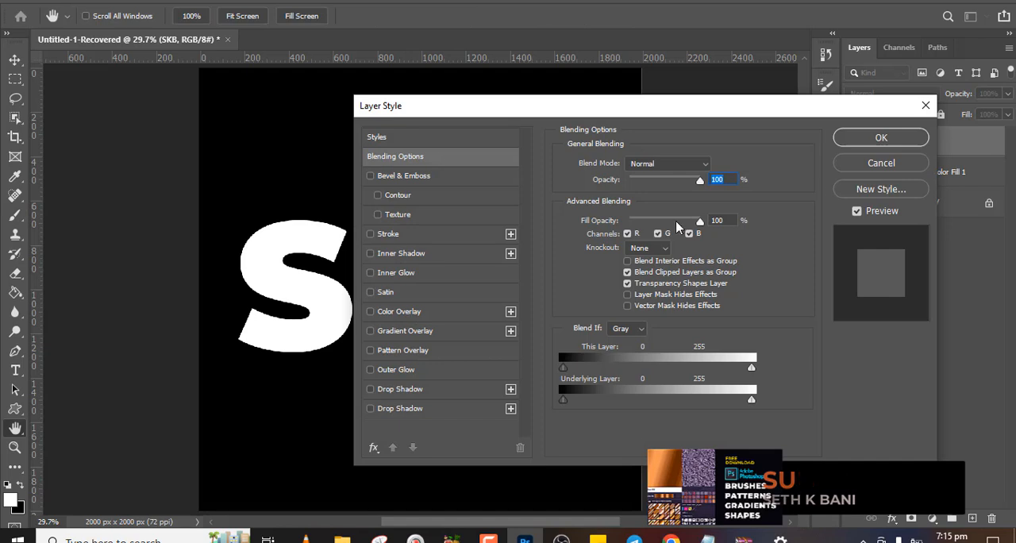
pyautogui.click(416, 332)
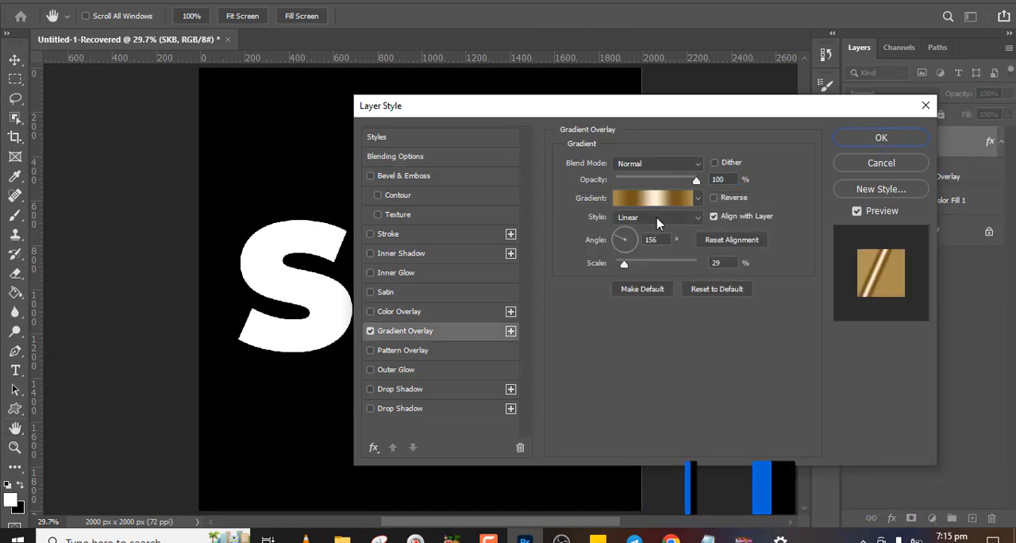
pyautogui.click(698, 199)
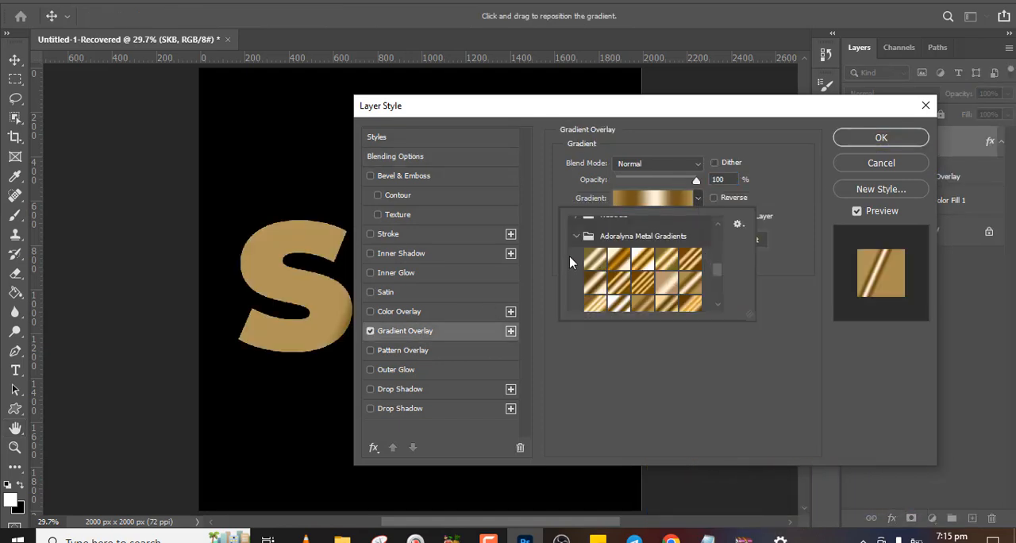
pyautogui.click(597, 262)
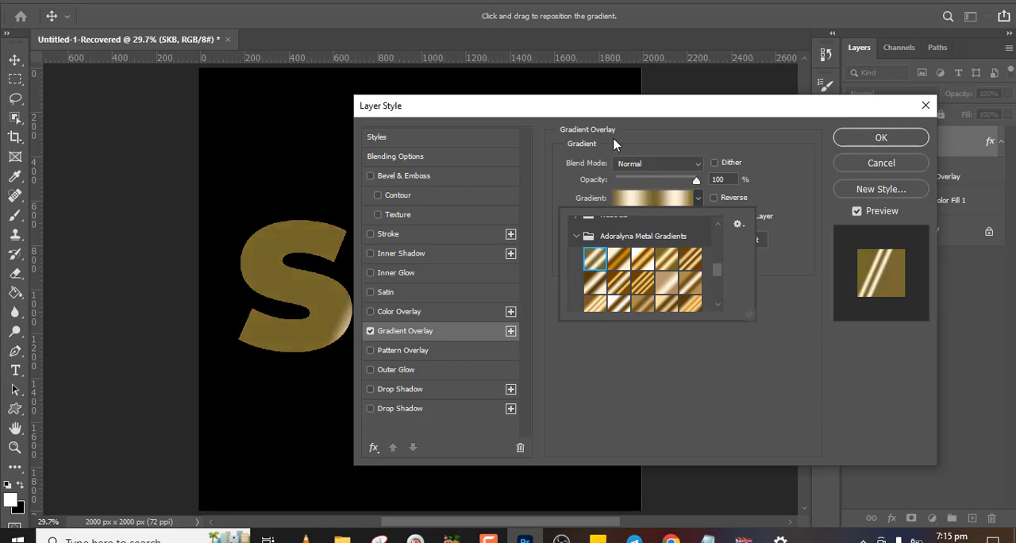
pyautogui.moveTo(626, 111); pyautogui.dragTo(877, 86)
pyautogui.moveTo(876, 244); pyautogui.dragTo(899, 254)
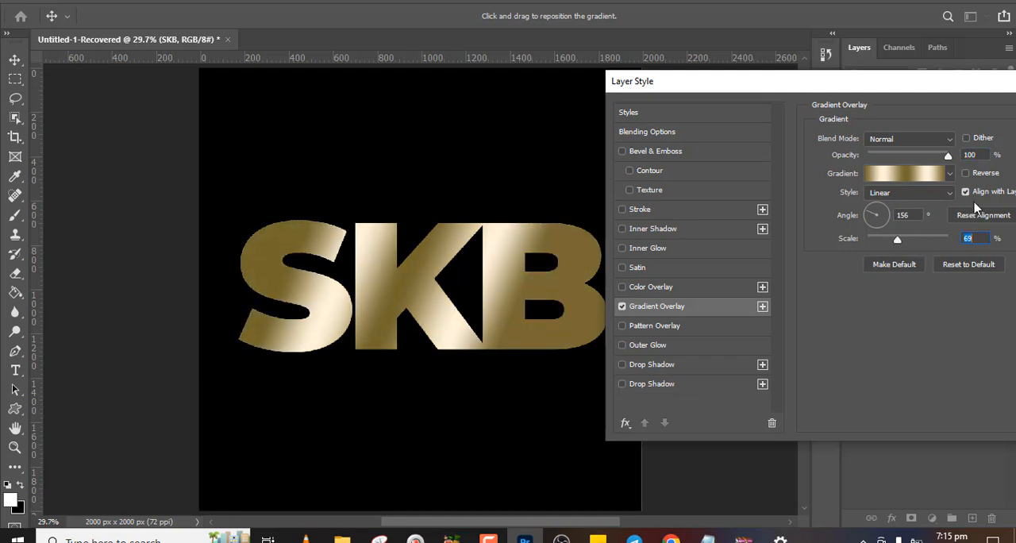
# Switch the overlay to the second Adoralyna Metal Gradients preset, leaving Reverse off
pyautogui.click(965, 174)
pyautogui.click(965, 174)
pyautogui.click(950, 174)
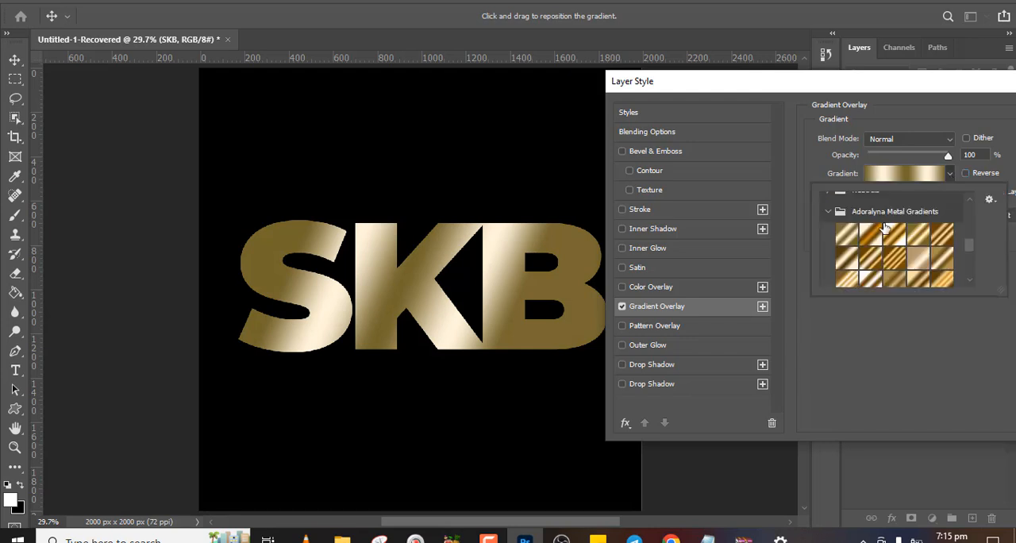
pyautogui.click(870, 233)
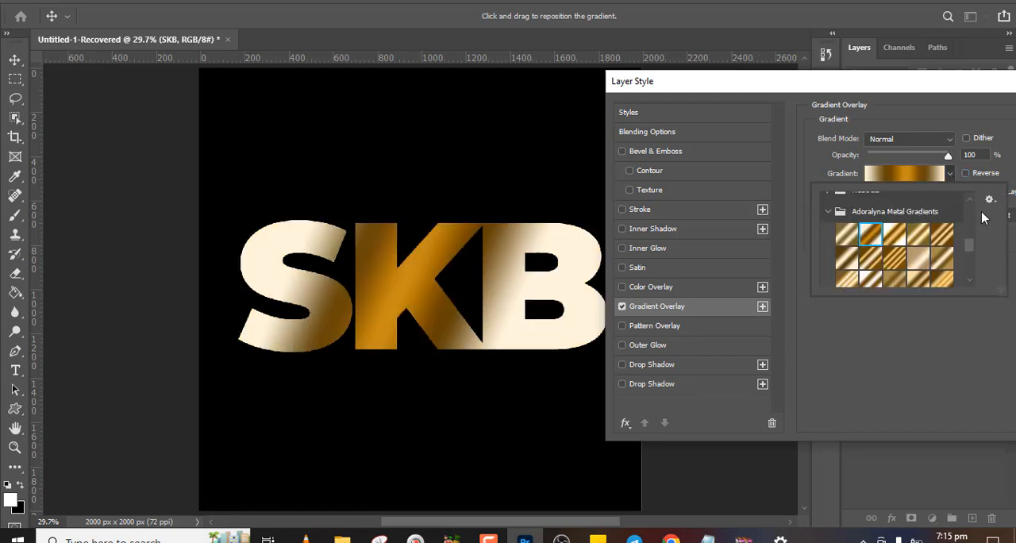
# Set the gradient overlay's scale to 129% and reposition it across the letters, keeping Align with Layer on
pyautogui.click(956, 315)
pyautogui.moveTo(898, 240)
pyautogui.mouseDown()
pyautogui.moveTo(849, 238)
pyautogui.moveTo(910, 240)
pyautogui.mouseUp()
pyautogui.click(966, 174)
pyautogui.click(967, 173)
pyautogui.click(966, 192)
pyautogui.moveTo(337, 294); pyautogui.dragTo(454, 291)
pyautogui.moveTo(911, 242); pyautogui.dragTo(936, 240)
pyautogui.moveTo(417, 272); pyautogui.dragTo(414, 270)
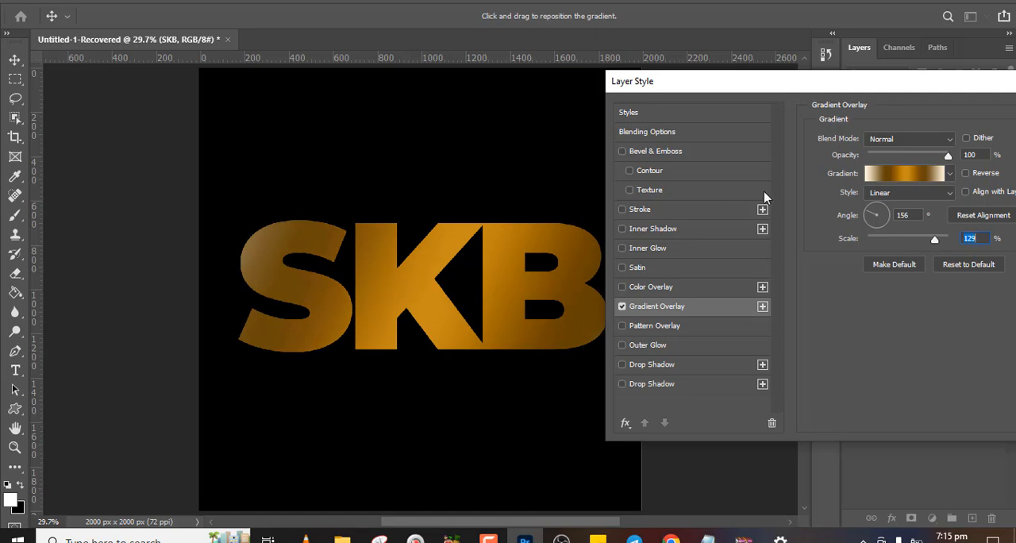
pyautogui.click(966, 192)
pyautogui.moveTo(402, 294); pyautogui.dragTo(411, 297)
pyautogui.click(905, 174)
pyautogui.moveTo(505, 310); pyautogui.dragTo(519, 311)
pyautogui.moveTo(803, 311); pyautogui.dragTo(787, 310)
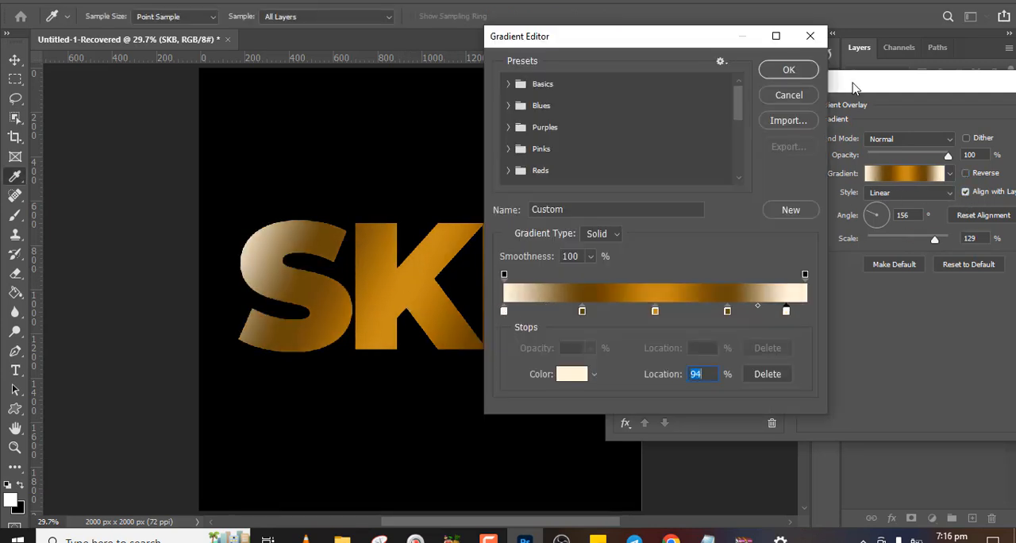
pyautogui.click(789, 95)
# Try several Adoralyna Metal Gradients on the text and apply the gold striped preset, third in the second row
pyautogui.click(950, 173)
pyautogui.click(895, 234)
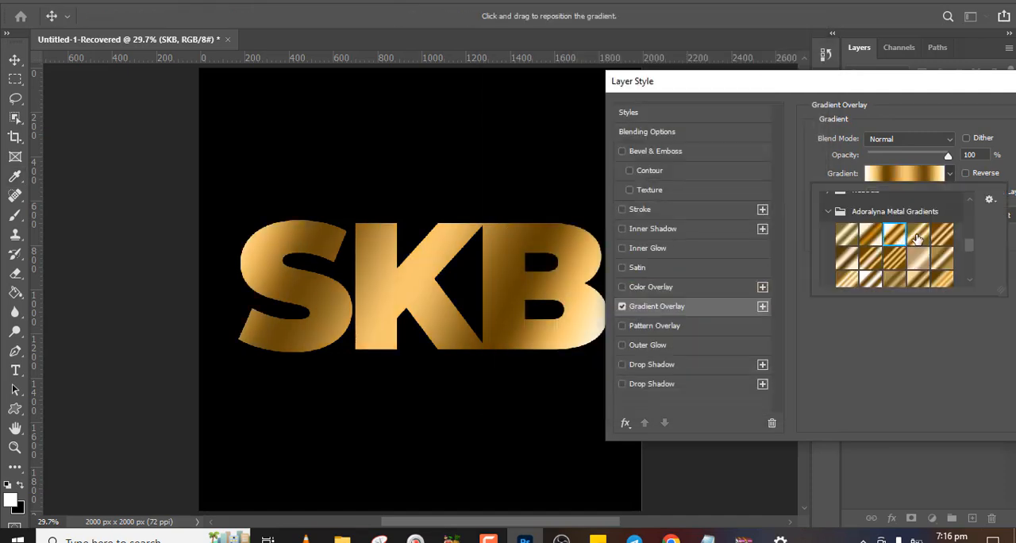
pyautogui.click(921, 234)
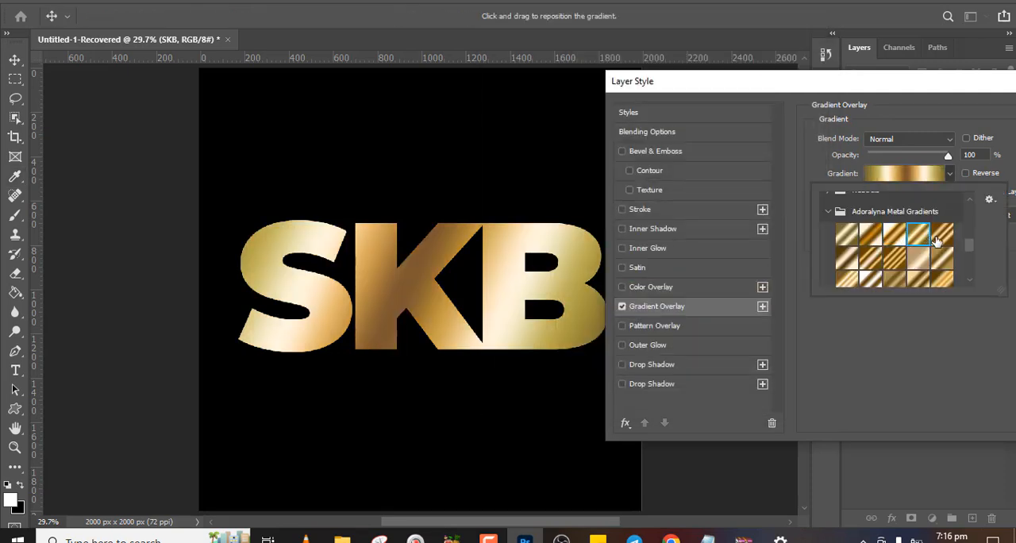
pyautogui.click(939, 238)
pyautogui.click(845, 256)
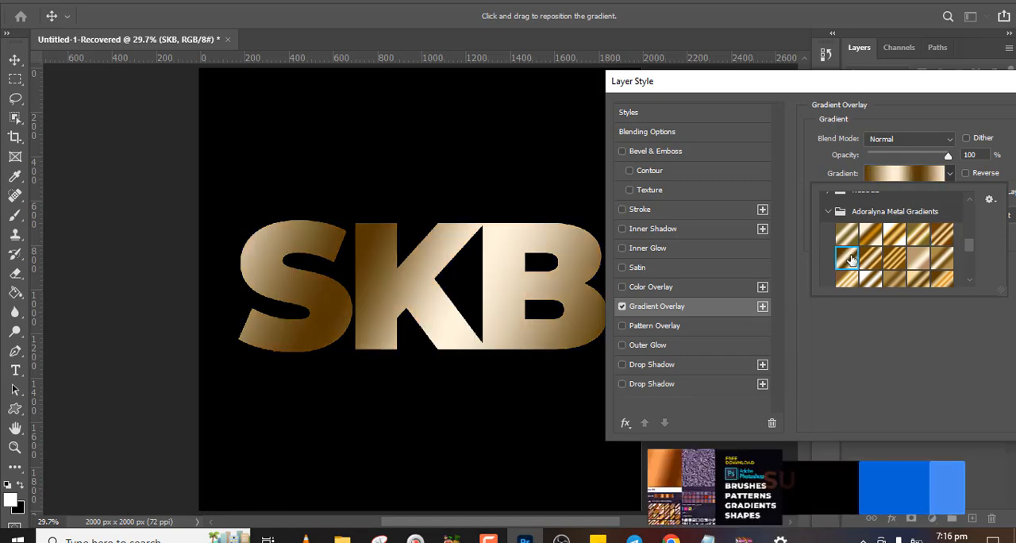
pyautogui.click(871, 258)
pyautogui.click(893, 262)
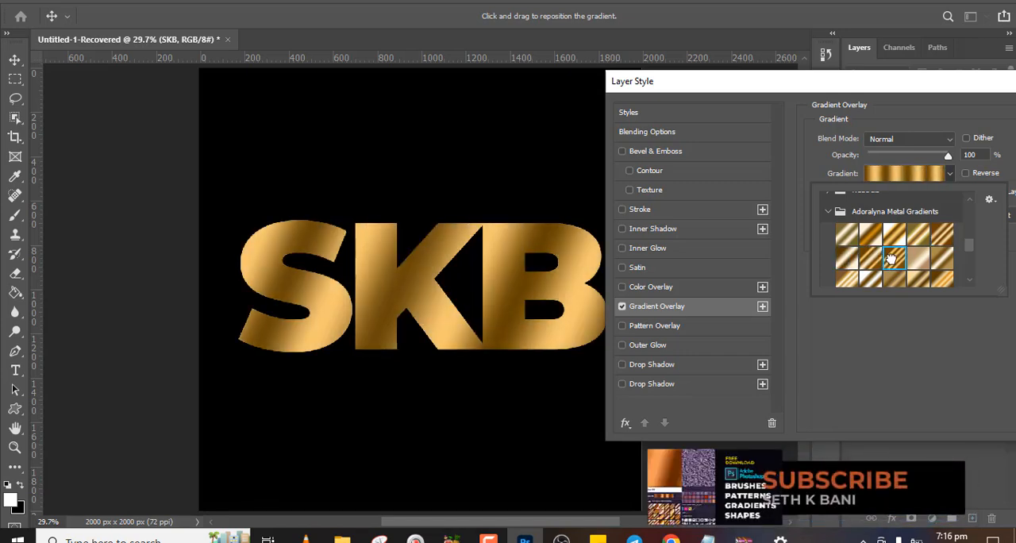
pyautogui.click(941, 106)
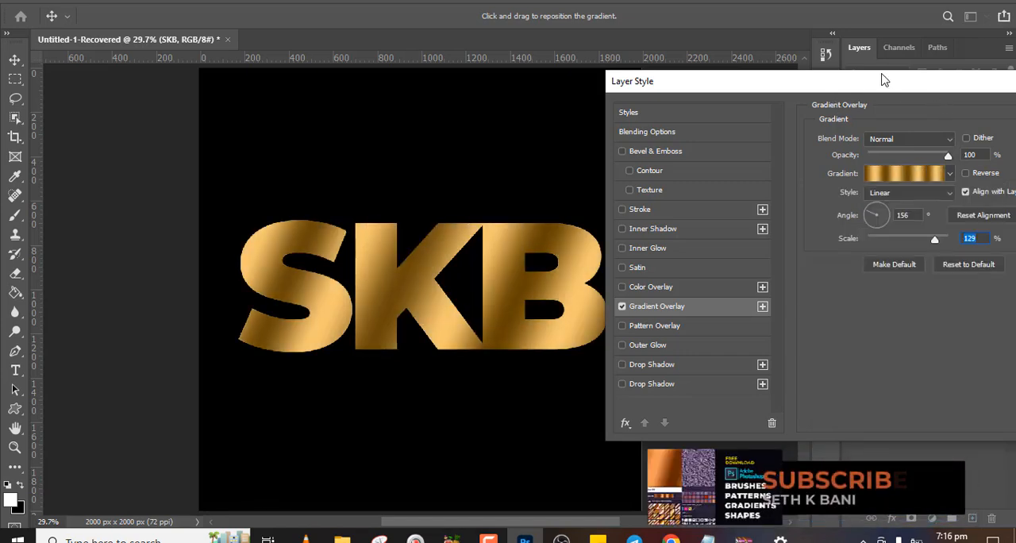
pyautogui.moveTo(884, 80); pyautogui.dragTo(778, 100)
pyautogui.click(999, 134)
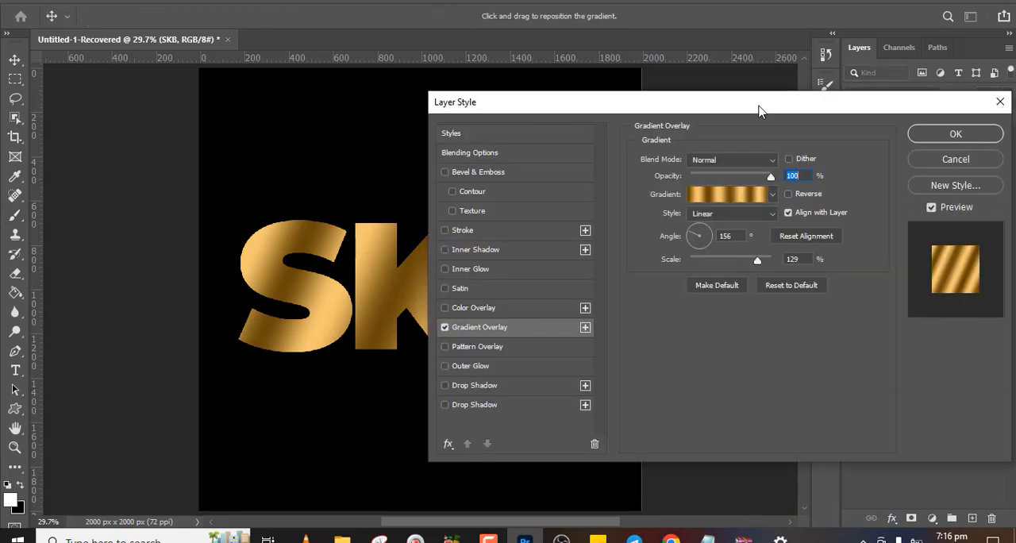
pyautogui.moveTo(758, 104); pyautogui.dragTo(932, 127)
pyautogui.moveTo(929, 277)
pyautogui.mouseDown()
pyautogui.moveTo(881, 289)
pyautogui.moveTo(909, 280)
pyautogui.mouseUp()
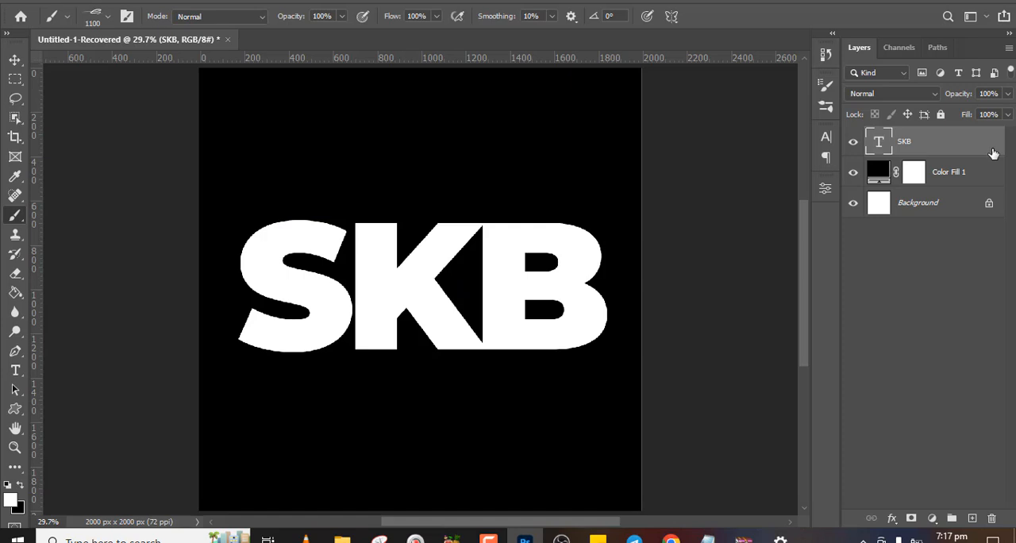
# Add a Pattern Overlay to the SKB text layer and collapse the Untitled Patterns folder among the available patterns
pyautogui.doubleClick(993, 153)
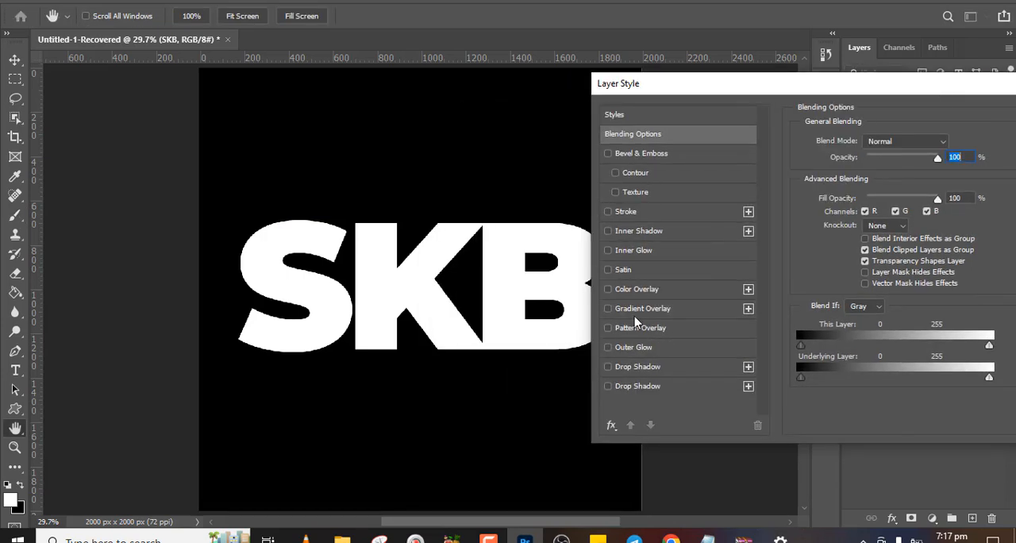
pyautogui.click(635, 327)
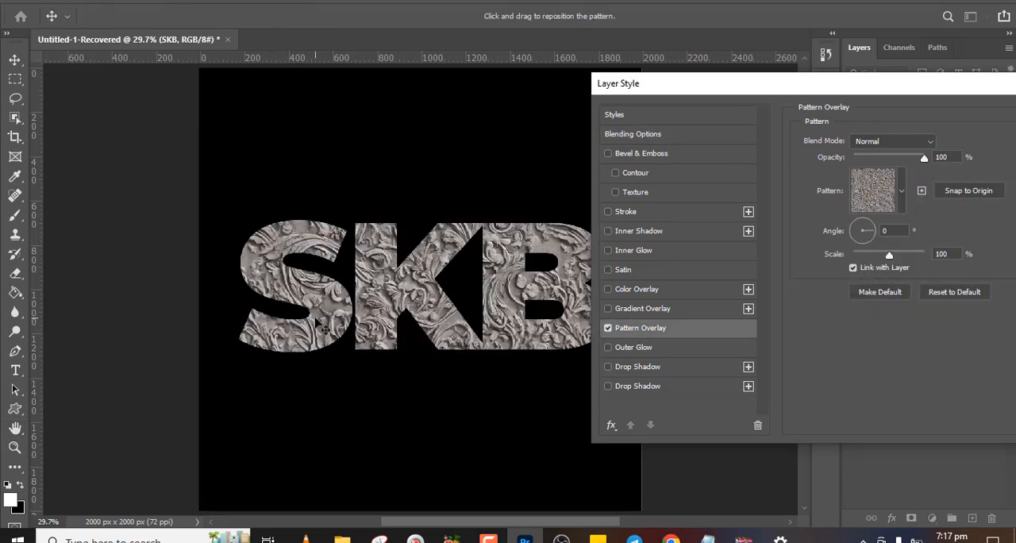
pyautogui.click(901, 194)
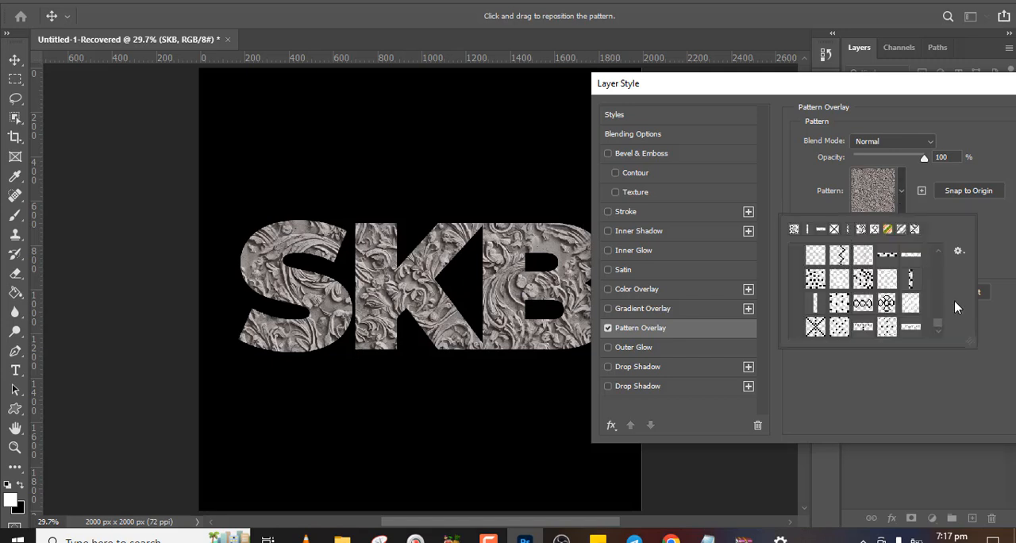
pyautogui.moveTo(937, 318); pyautogui.dragTo(937, 268)
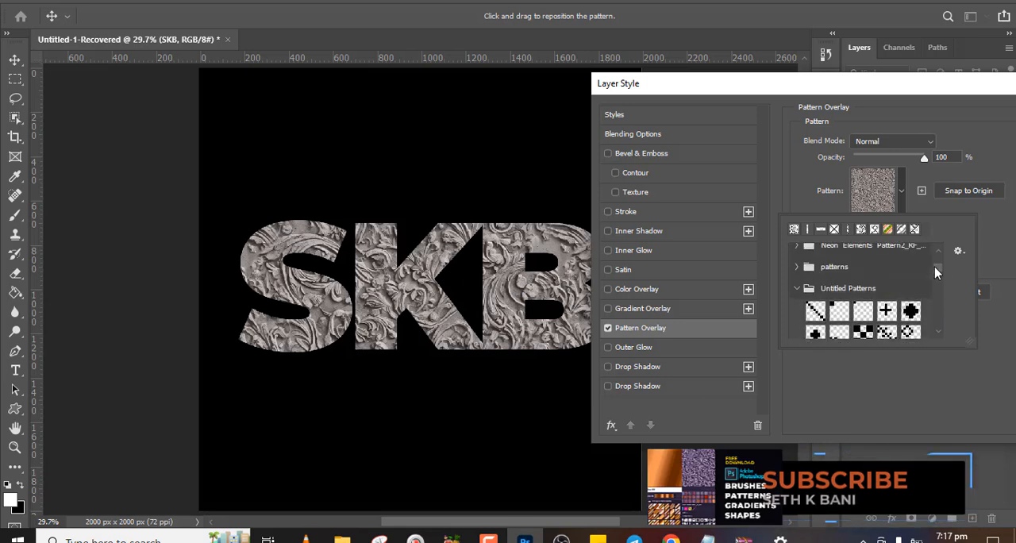
pyautogui.click(797, 291)
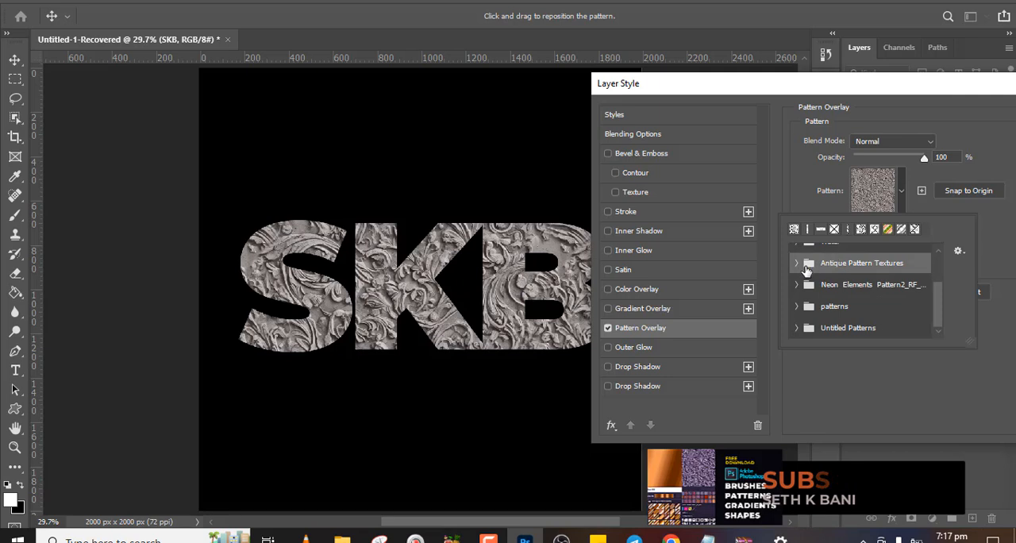
# Try the first three Antique Pattern Textures on the text, keep the third, and set the pattern scale to 65%
pyautogui.click(797, 263)
pyautogui.click(816, 285)
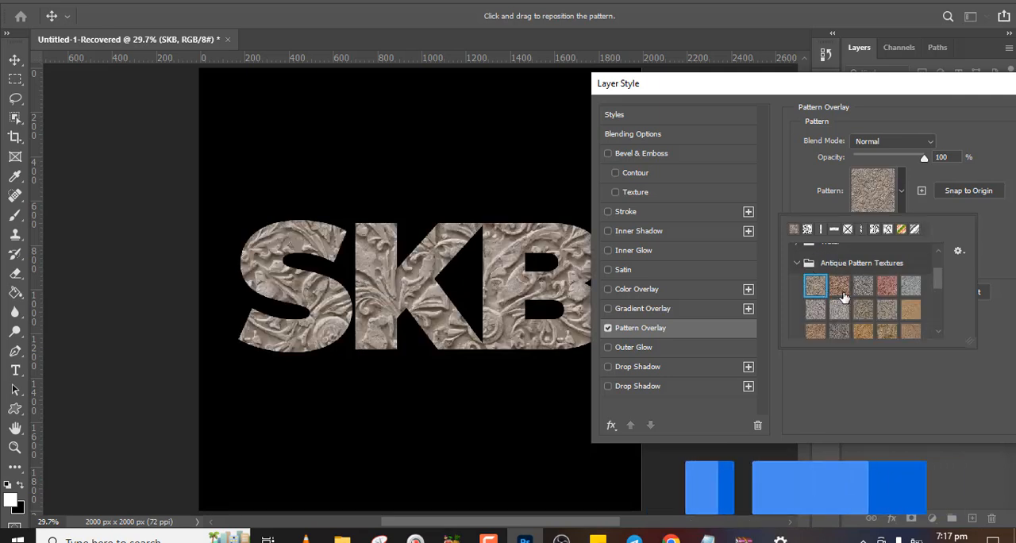
pyautogui.click(839, 286)
pyautogui.click(865, 291)
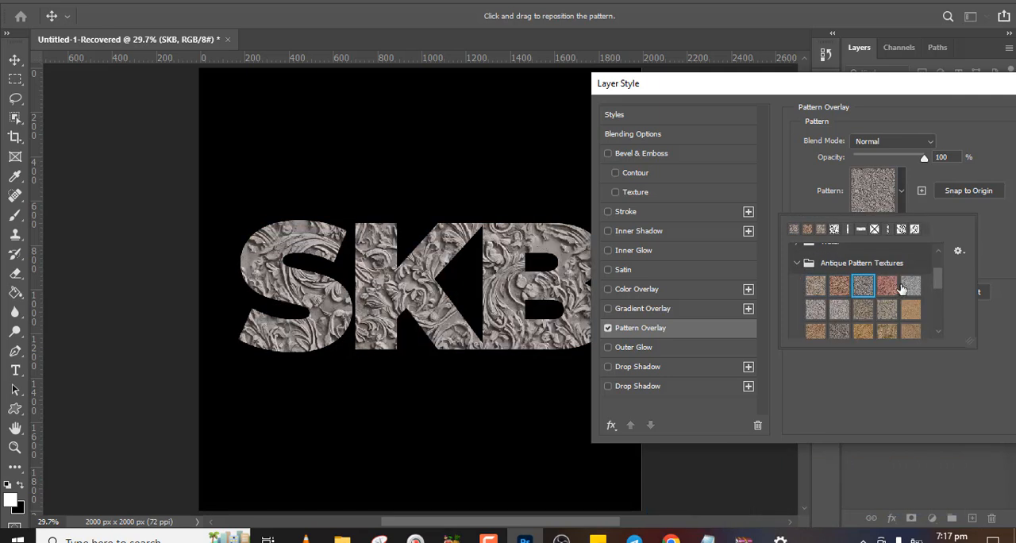
pyautogui.click(993, 156)
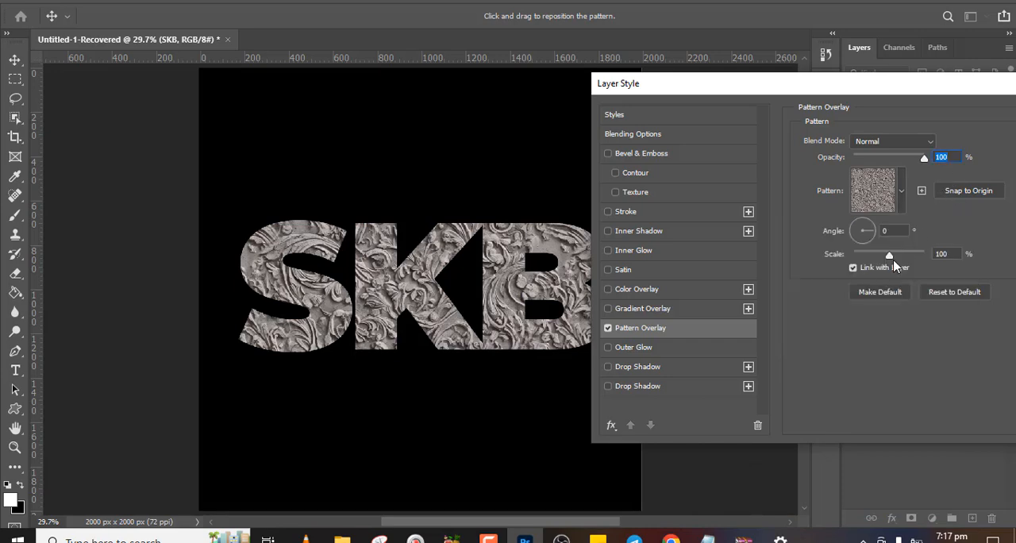
pyautogui.moveTo(890, 259); pyautogui.dragTo(878, 259)
# Try more Antique Pattern Textures from the second and third rows, ending with the first swatch in the third row
pyautogui.click(902, 193)
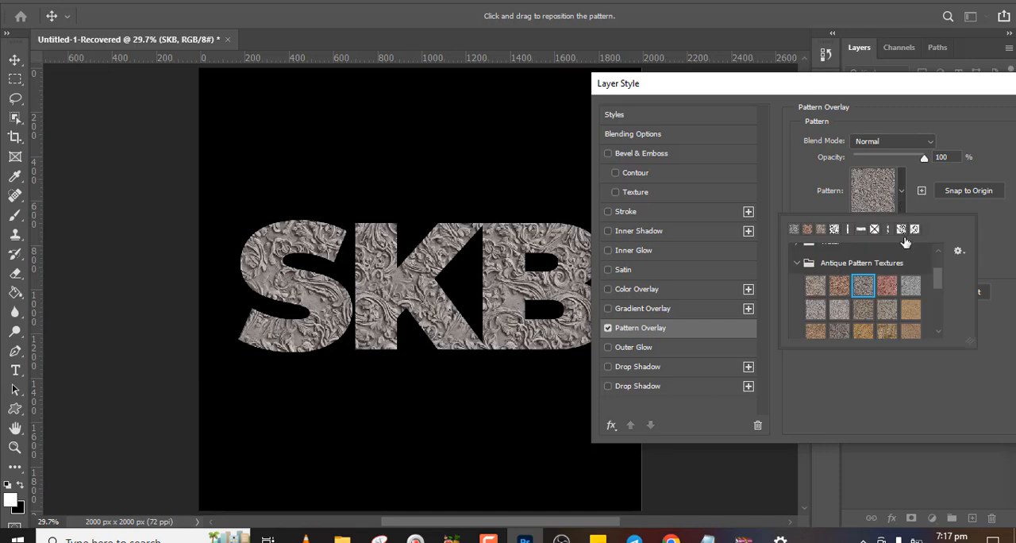
pyautogui.click(886, 310)
pyautogui.click(885, 332)
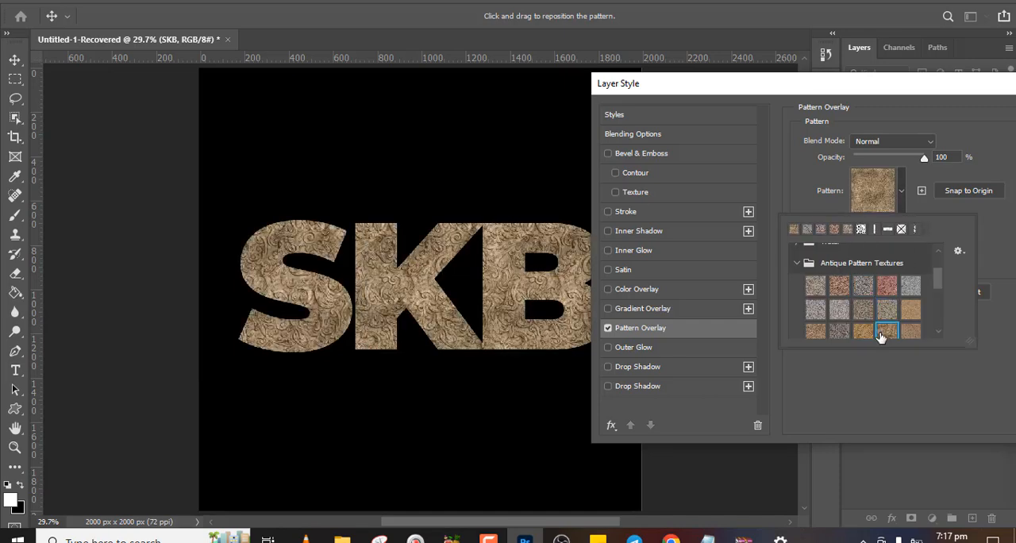
pyautogui.click(863, 333)
pyautogui.click(839, 333)
pyautogui.click(818, 333)
pyautogui.moveTo(939, 283)
pyautogui.mouseDown()
pyautogui.moveTo(941, 319)
pyautogui.moveTo(941, 284)
pyautogui.mouseUp()
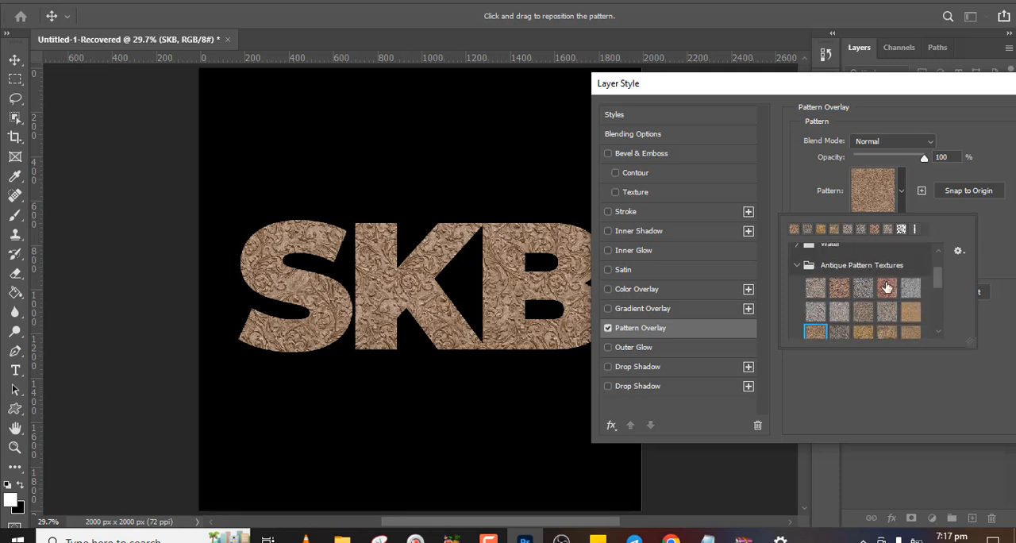
# Try the four Neon Elements patterns on the text in turn: blue, pink, yellow and dark purple
pyautogui.click(797, 264)
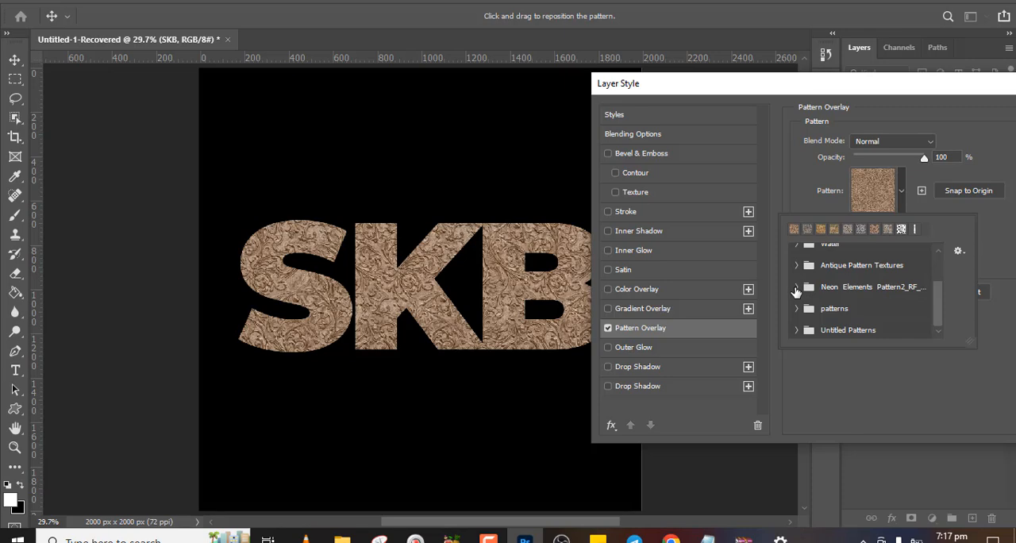
pyautogui.click(796, 289)
pyautogui.click(818, 308)
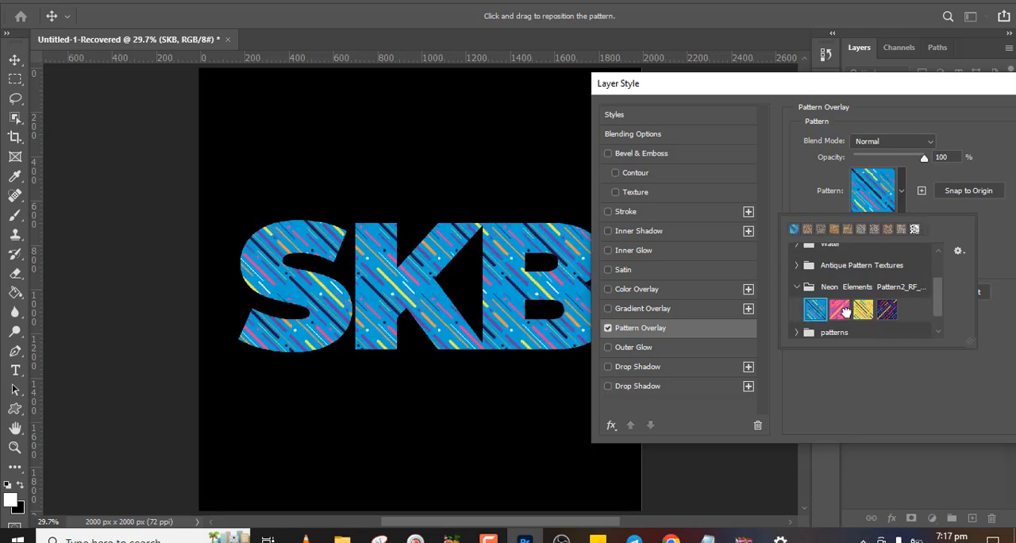
pyautogui.click(843, 309)
pyautogui.click(863, 310)
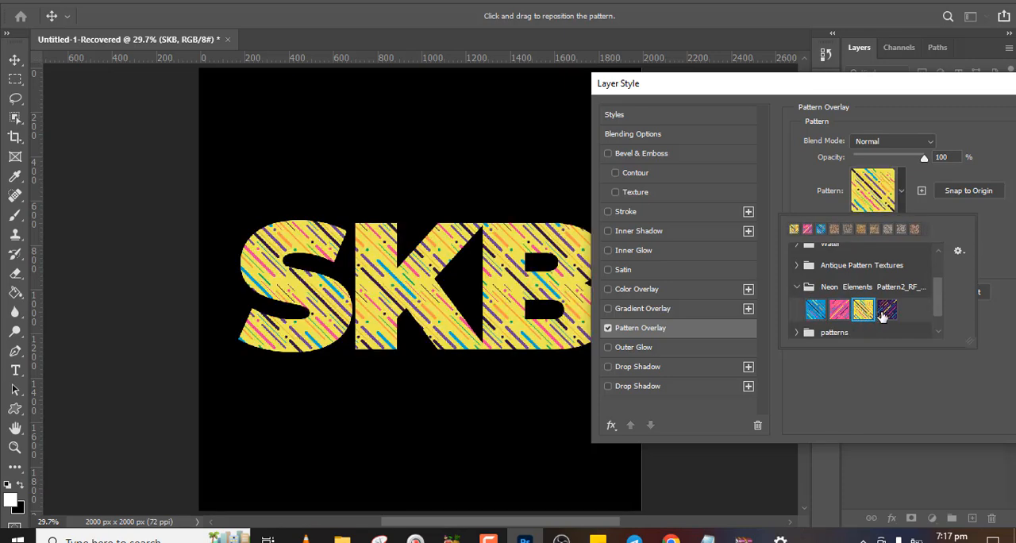
pyautogui.click(886, 310)
# Try several swatches from the patterns folder on the text, ending with the second one, and inspect the result up close
pyautogui.click(796, 289)
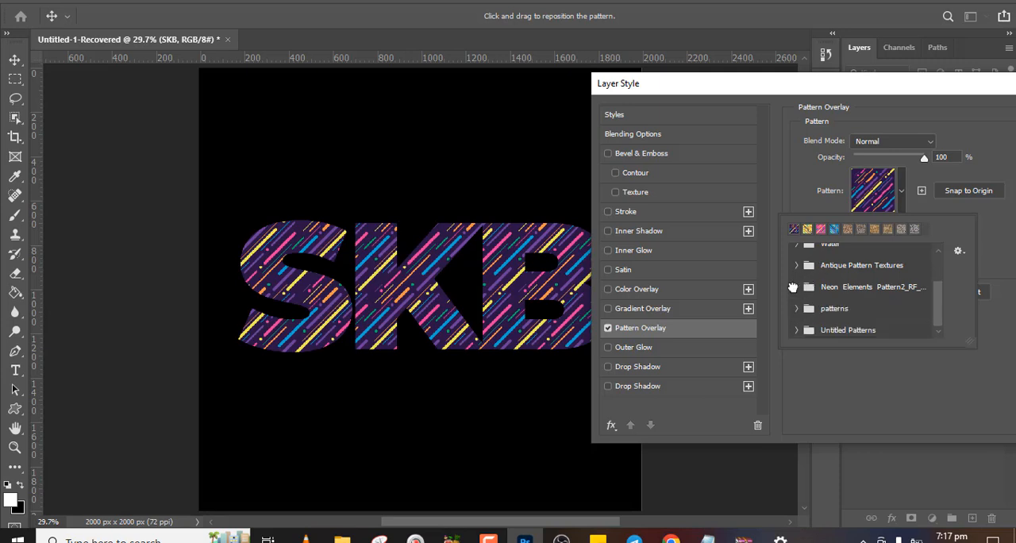
pyautogui.click(797, 309)
pyautogui.moveTo(934, 282); pyautogui.dragTo(936, 303)
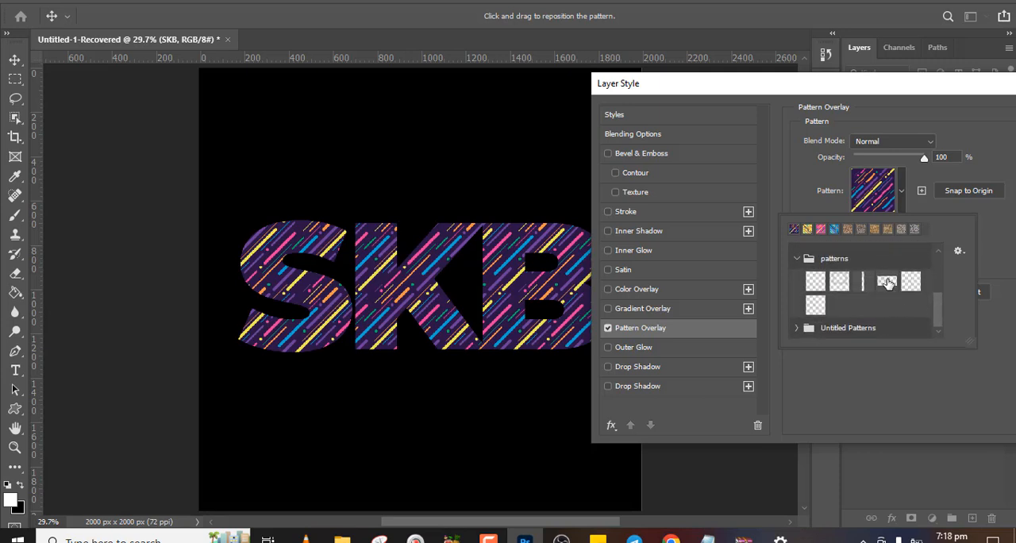
pyautogui.click(886, 280)
pyautogui.click(909, 282)
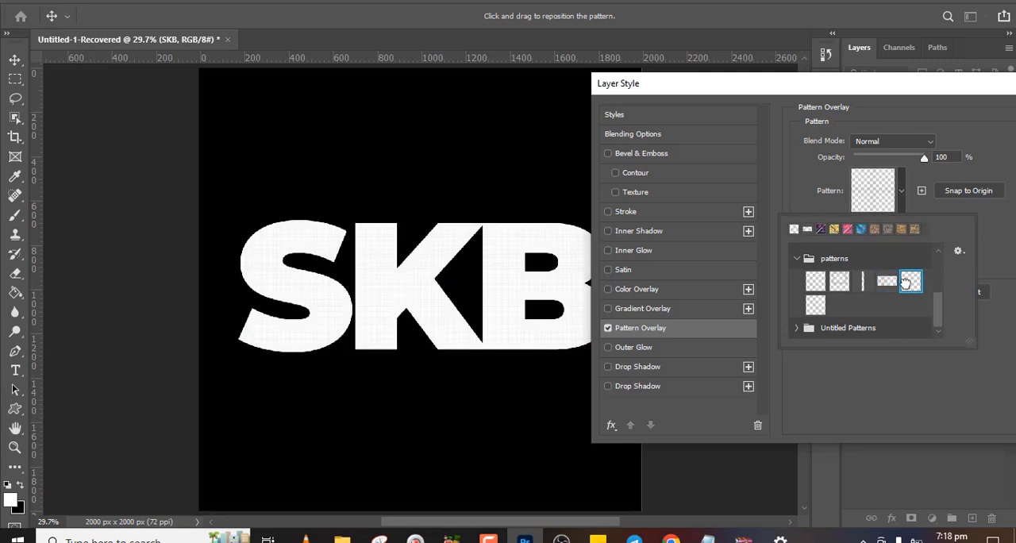
pyautogui.click(813, 305)
pyautogui.click(835, 284)
pyautogui.hotkey('ctrl', '+')
pyautogui.hotkey('ctrl', '+')
pyautogui.hotkey('ctrl', '+')
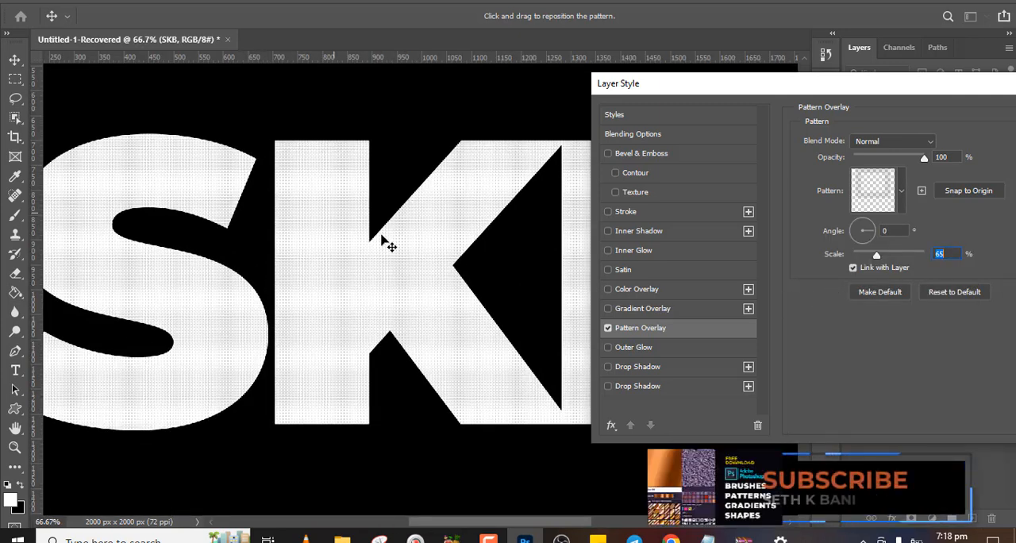
# Try first-row swatches from the Untitled Patterns folder on the text, ending with the large black dot pattern
pyautogui.click(902, 193)
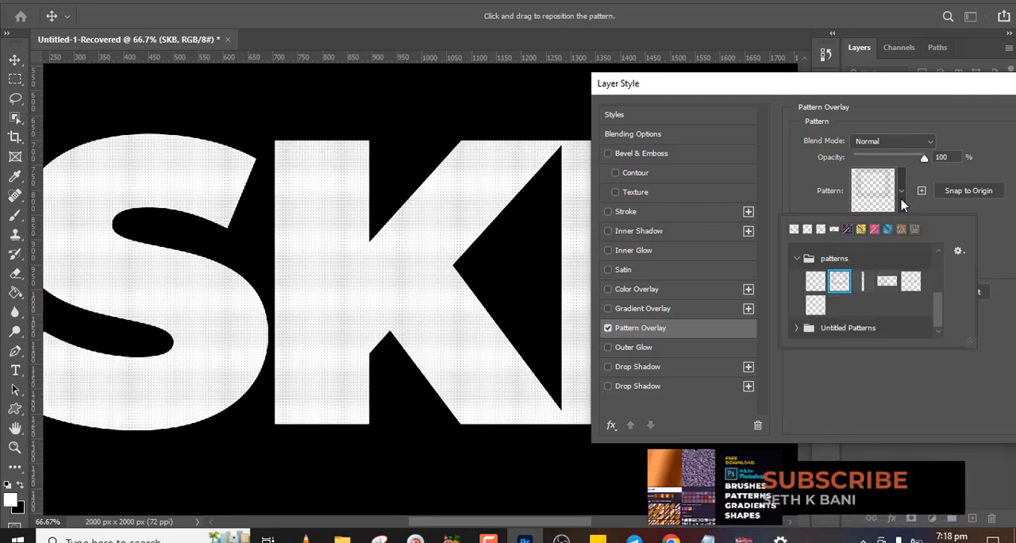
pyautogui.click(798, 258)
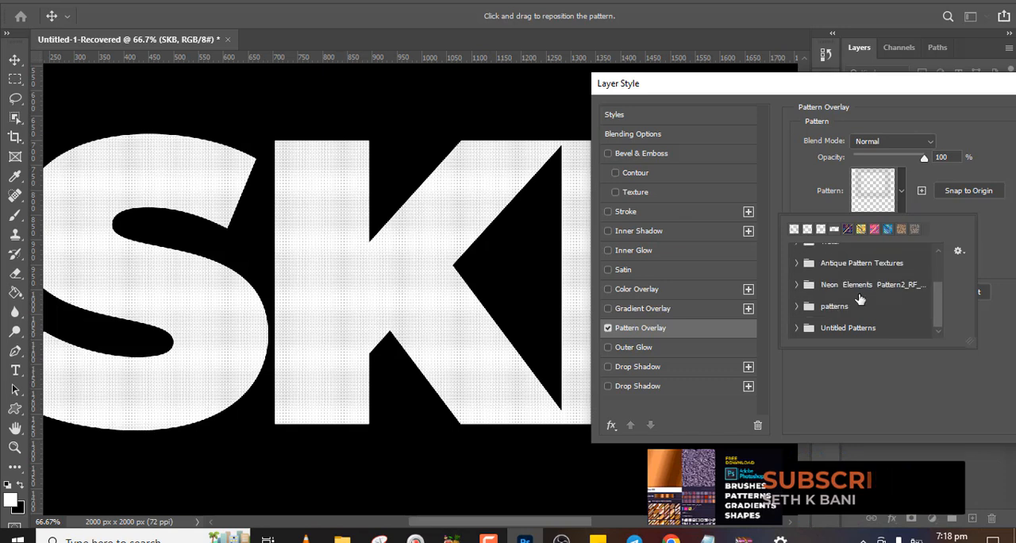
pyautogui.click(796, 329)
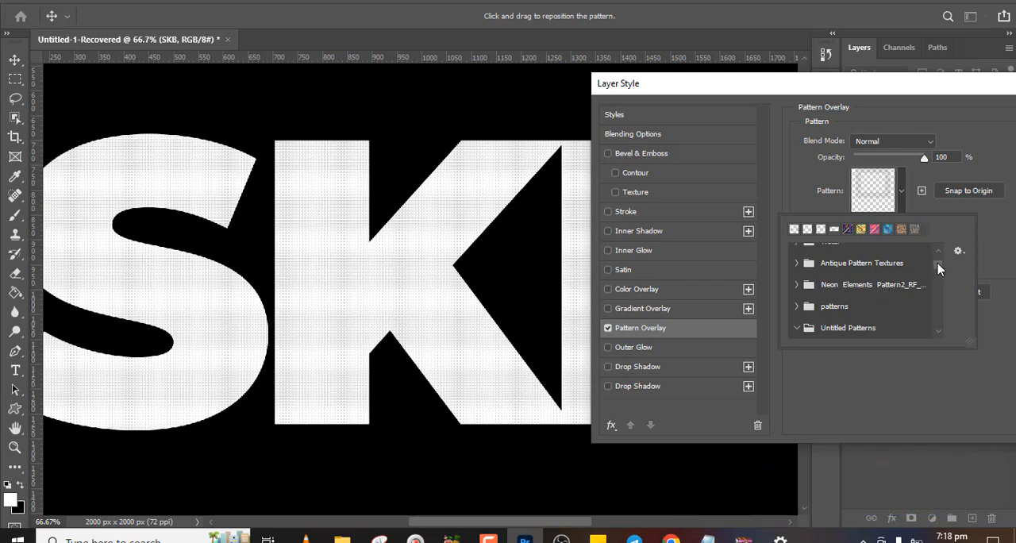
pyautogui.scroll(-1, 937, 272)
pyautogui.click(815, 271)
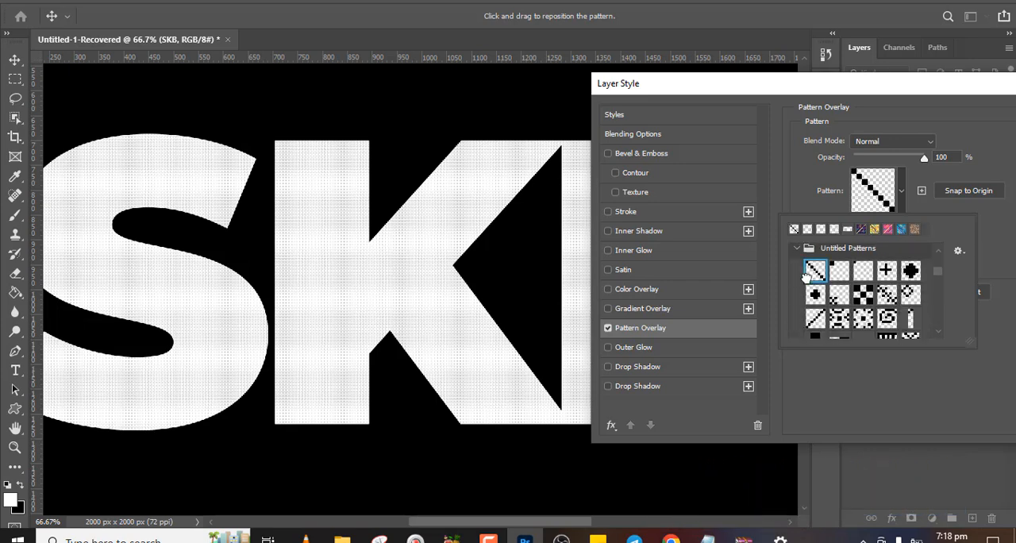
pyautogui.click(843, 274)
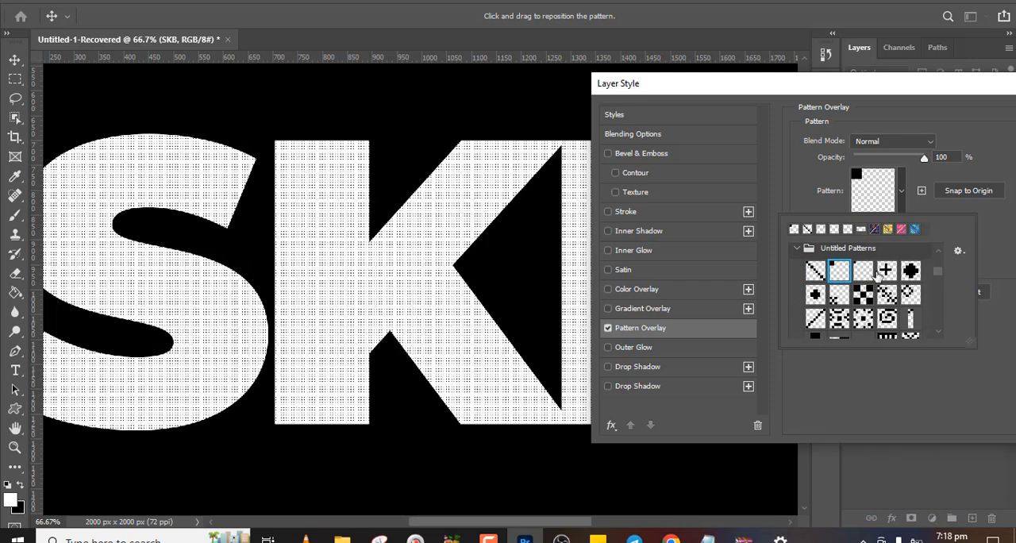
pyautogui.click(886, 271)
pyautogui.click(911, 270)
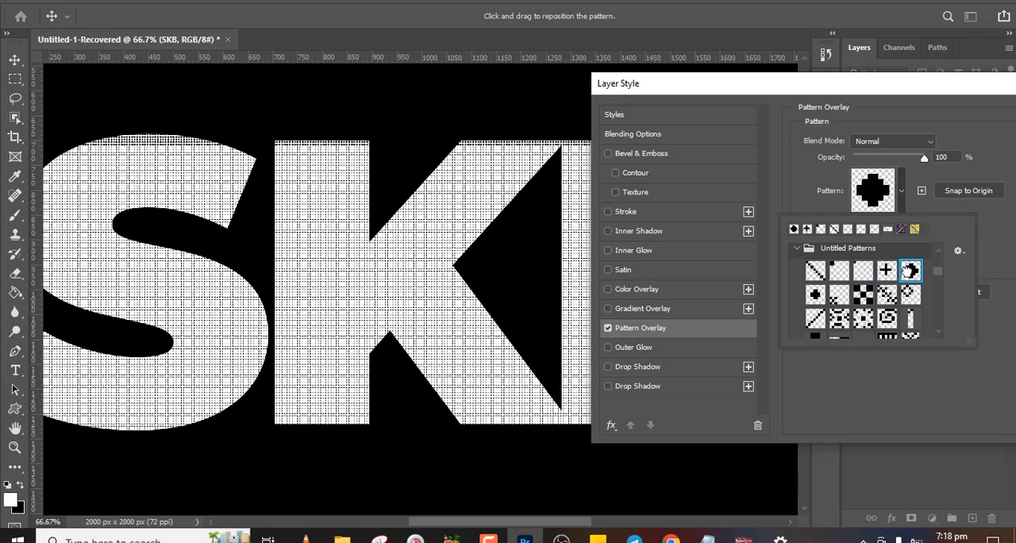
# Try third-row Untitled Patterns from the spiral back to the diagonal line, and discard the Pattern Overlay
pyautogui.click(886, 319)
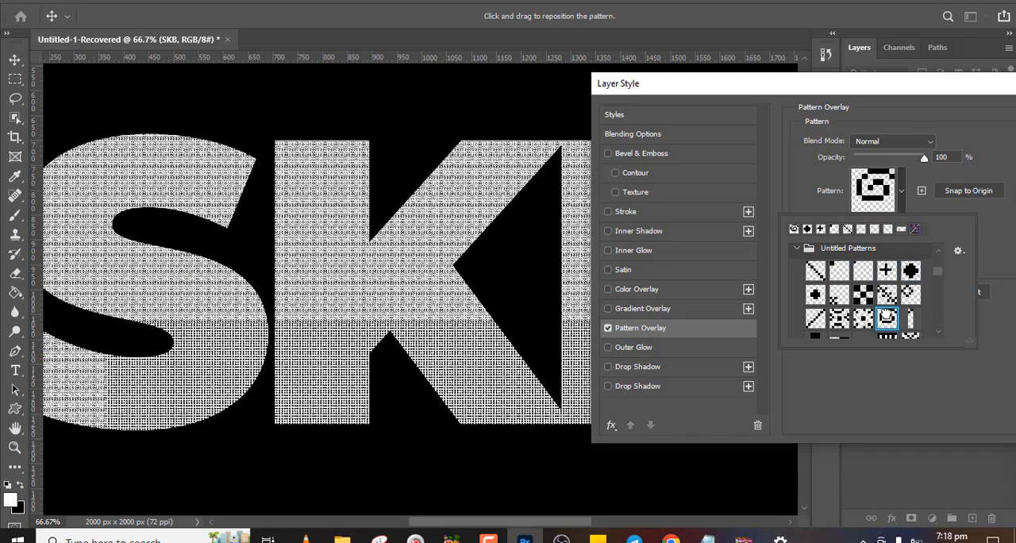
pyautogui.click(855, 316)
pyautogui.click(839, 318)
pyautogui.click(815, 319)
pyautogui.click(997, 238)
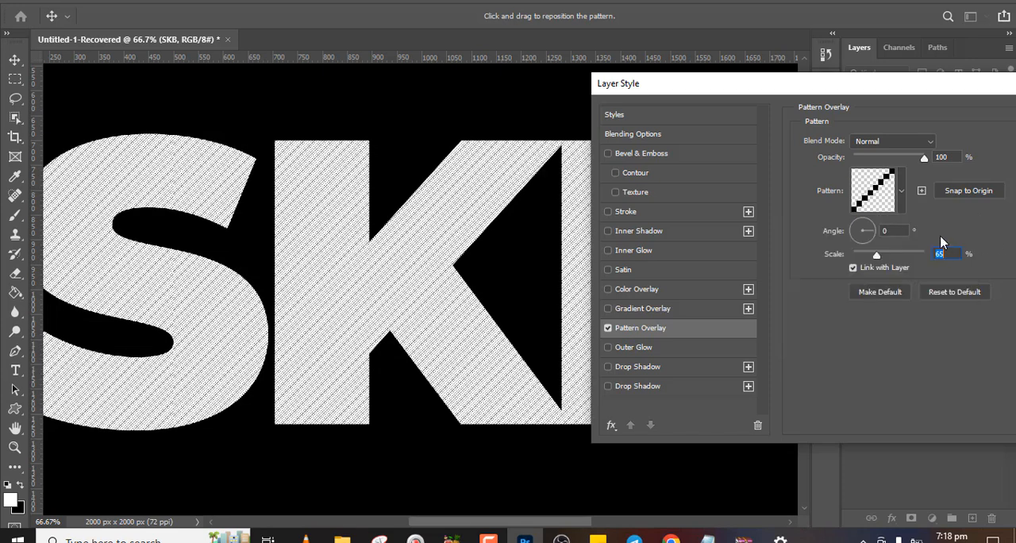
pyautogui.moveTo(939, 95); pyautogui.dragTo(735, 110)
pyautogui.click(892, 162)
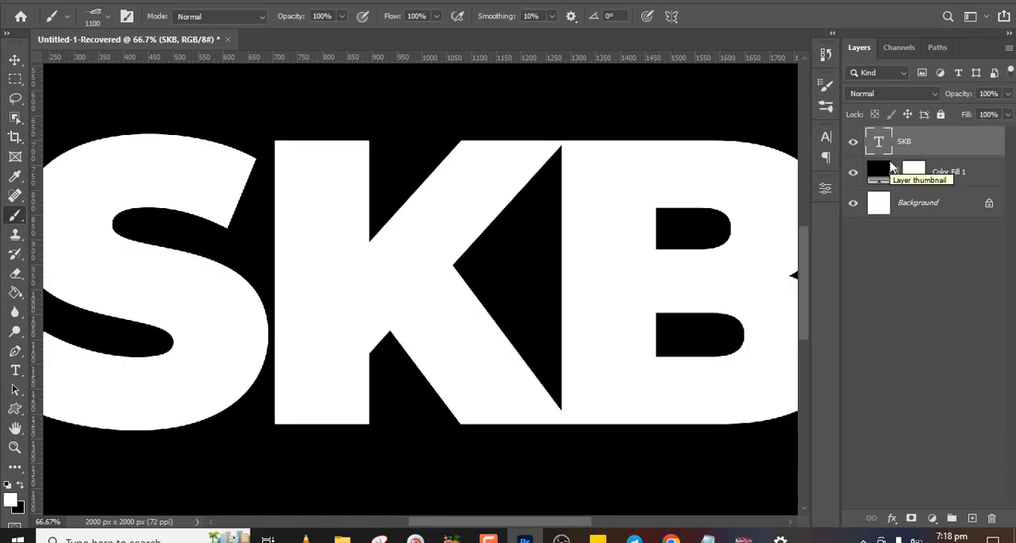
# Activate the Custom Shape Tool and choose the rose with leaves, the first shape in the floral-sustom-shapes folder
pyautogui.click(12, 410)
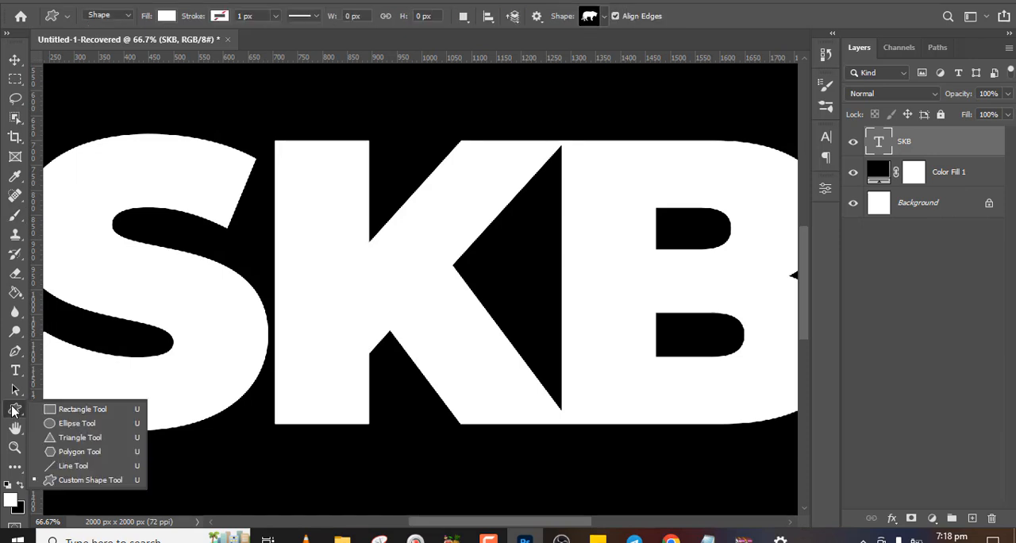
pyautogui.click(74, 486)
pyautogui.click(605, 17)
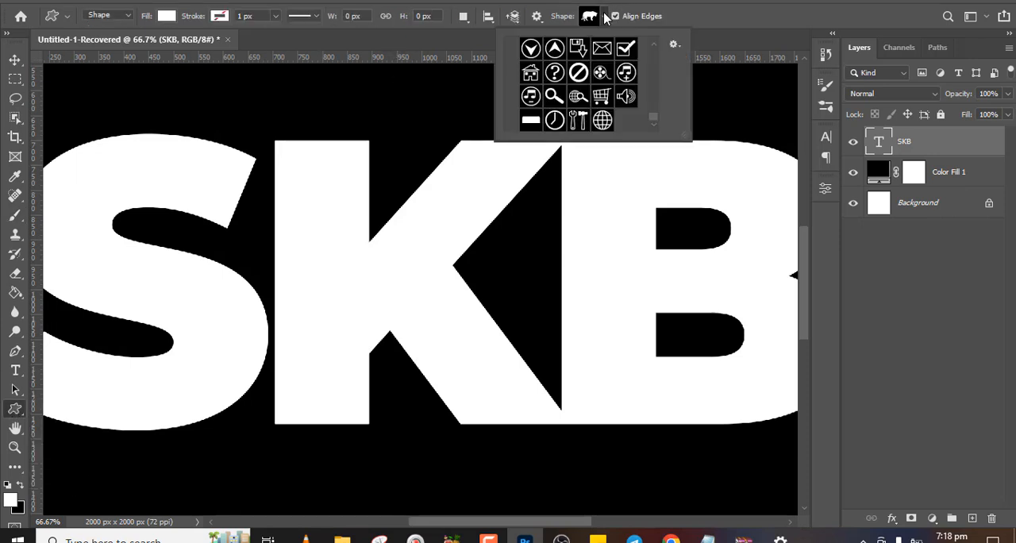
pyautogui.moveTo(651, 119); pyautogui.dragTo(643, 48)
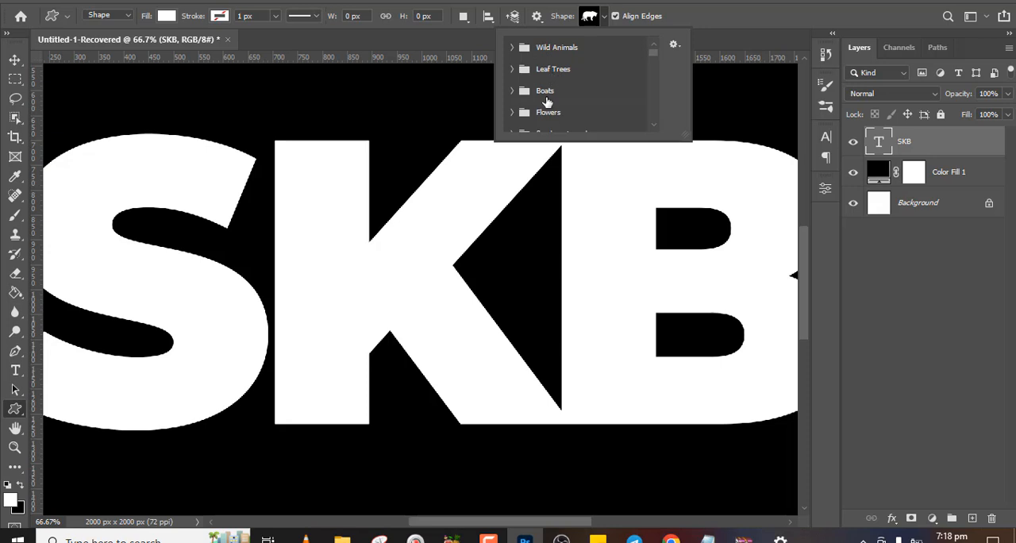
pyautogui.click(654, 127)
pyautogui.click(653, 127)
pyautogui.click(653, 127)
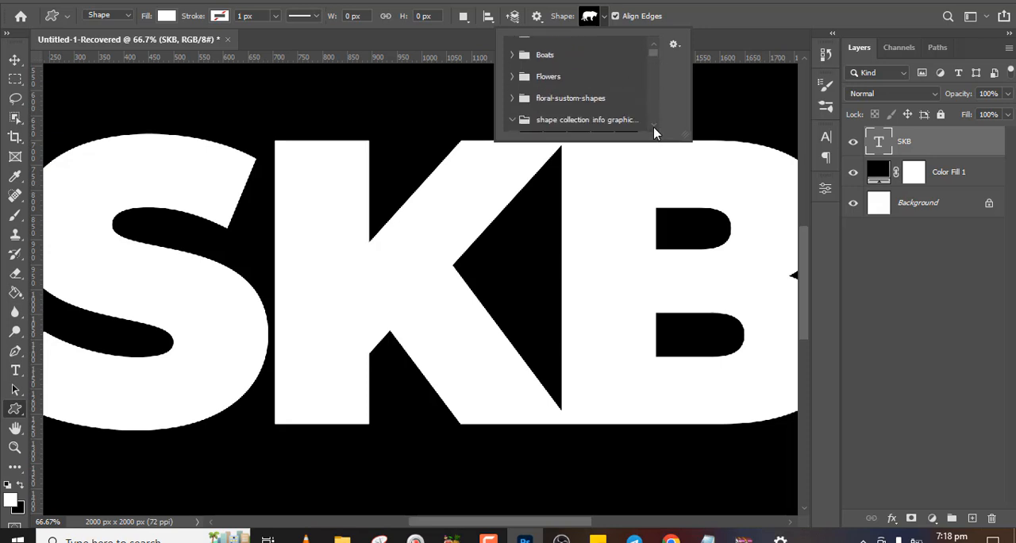
pyautogui.click(511, 100)
pyautogui.click(531, 121)
pyautogui.click(535, 139)
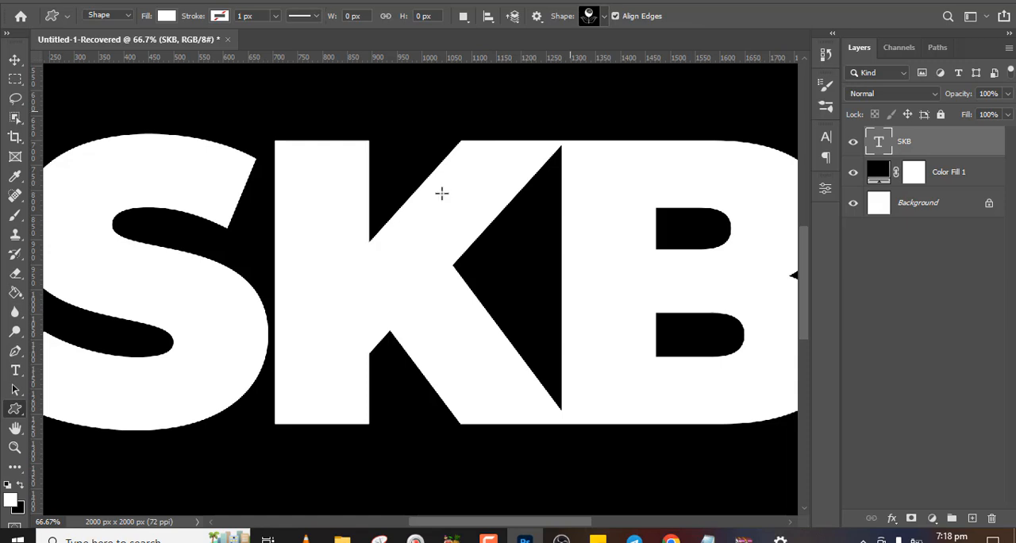
# Draw the white rose shape about 319 by 288 px over the letter K and hide the SKB text layer
pyautogui.moveTo(319, 127); pyautogui.dragTo(552, 270)
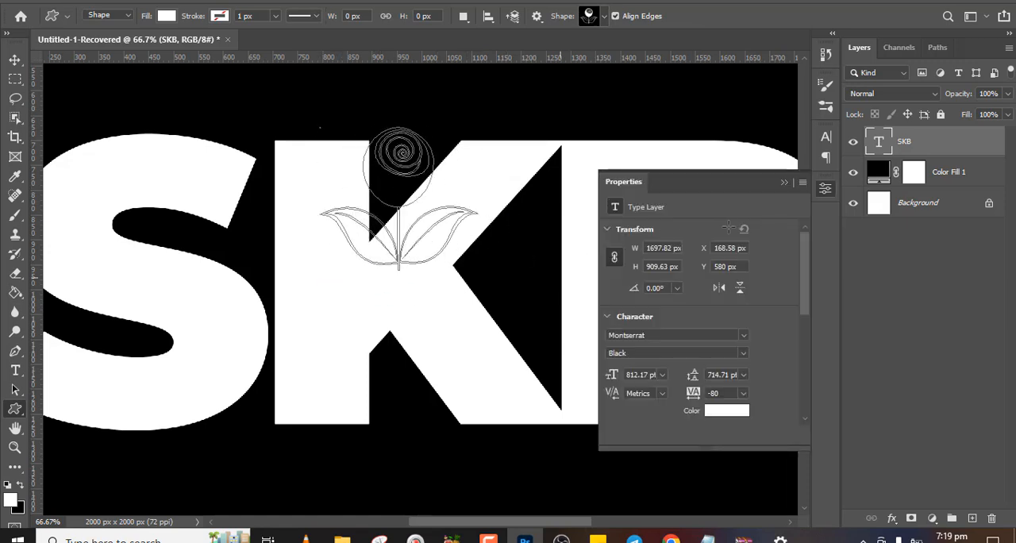
pyautogui.hotkey('ctrl', '-')
pyautogui.click(853, 172)
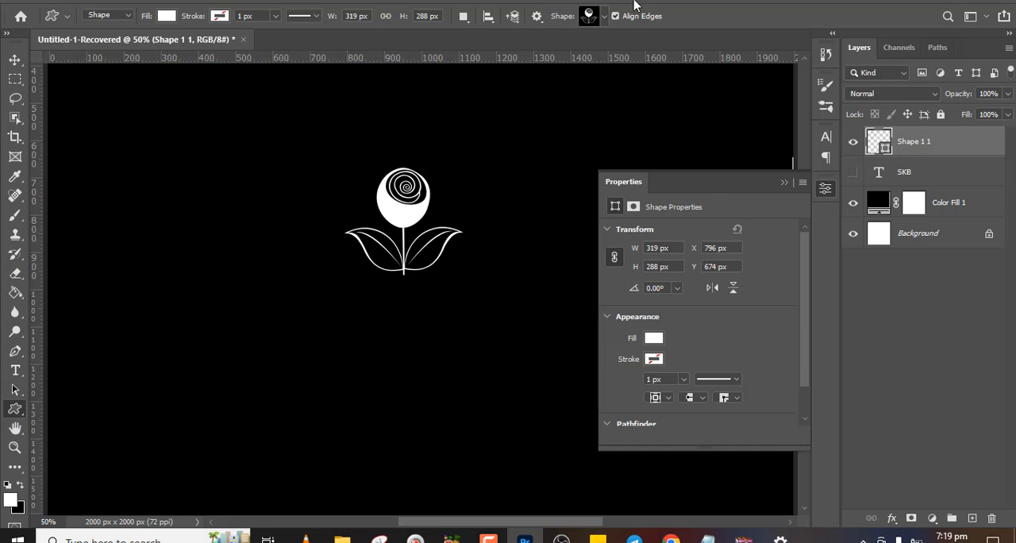
# Draw the veined leaf outline, the fourth shape in the floral-sustom-shapes folder, about 213 by 158 px below and left of the rose
pyautogui.click(604, 16)
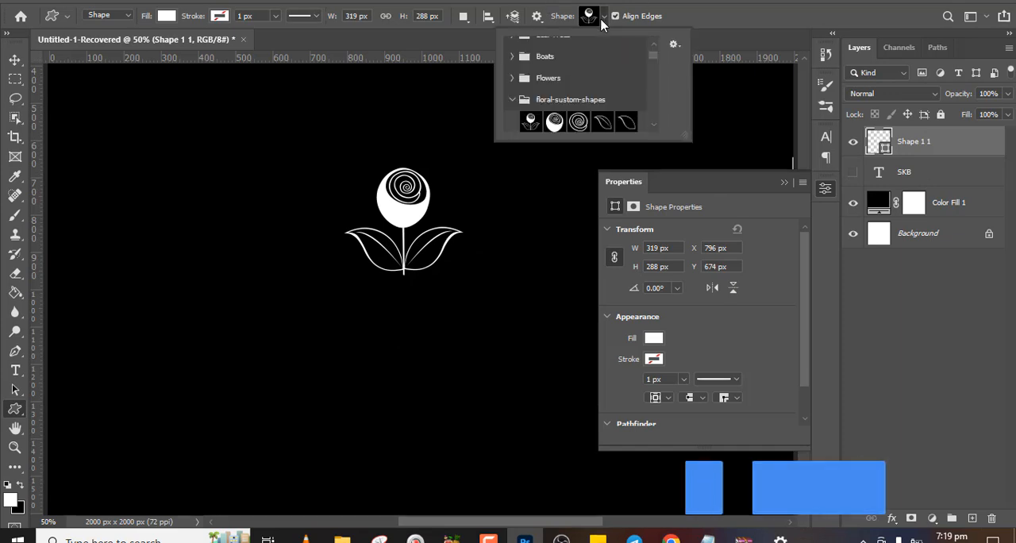
pyautogui.click(601, 122)
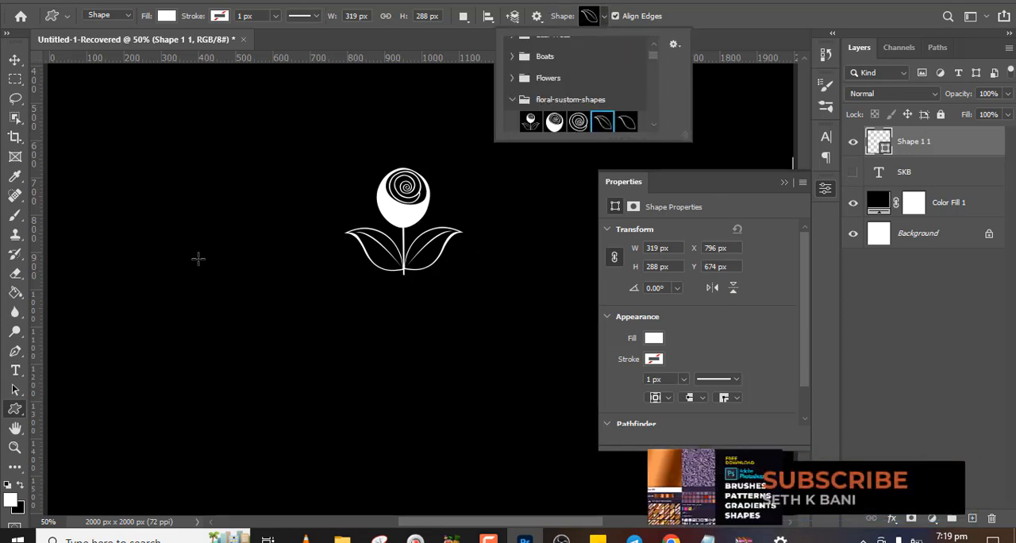
pyautogui.moveTo(199, 258); pyautogui.dragTo(278, 318)
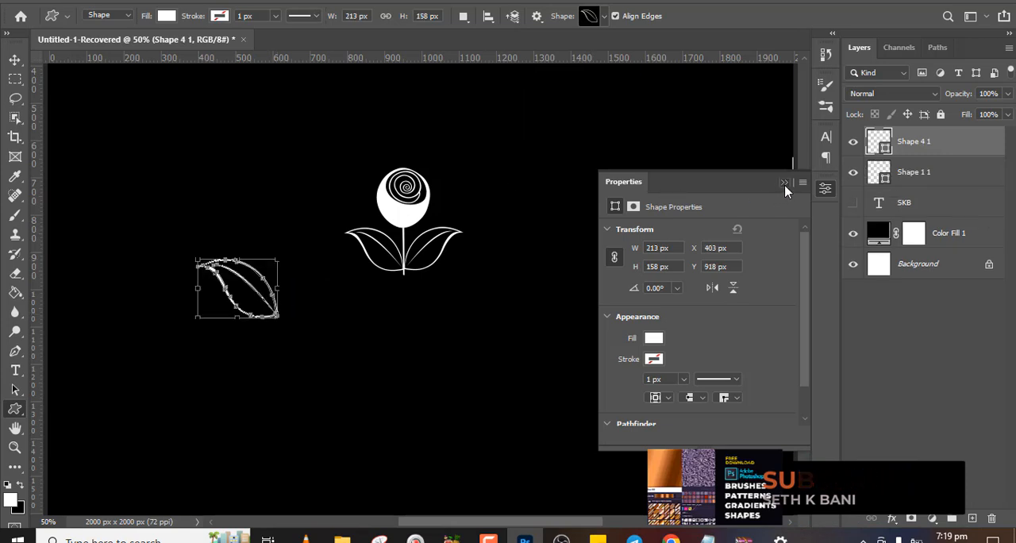
# Collapse the Properties panel and move the leaf about 802 px right and 160 px up, beside the rose
pyautogui.click(784, 182)
pyautogui.press('v')
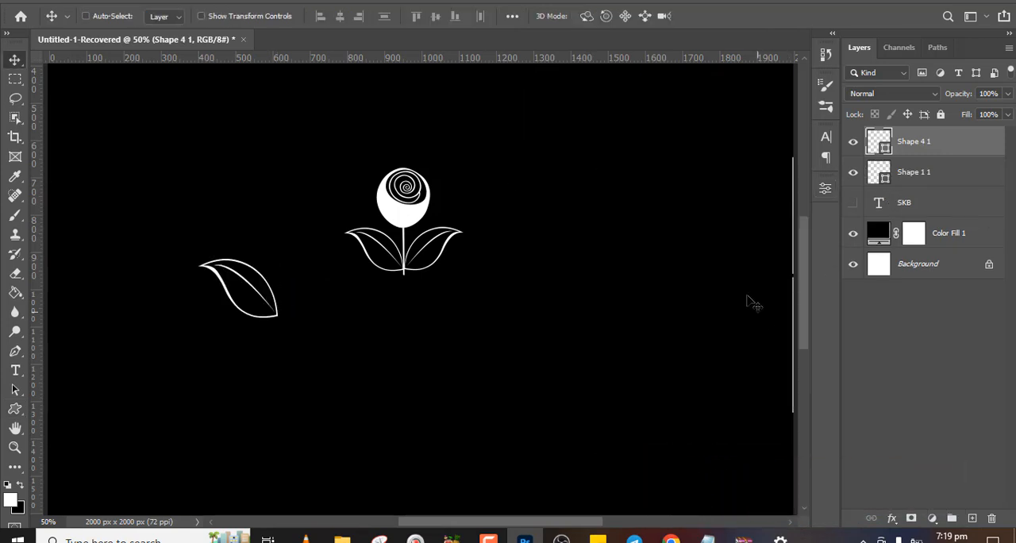
pyautogui.moveTo(240, 254); pyautogui.dragTo(537, 181)
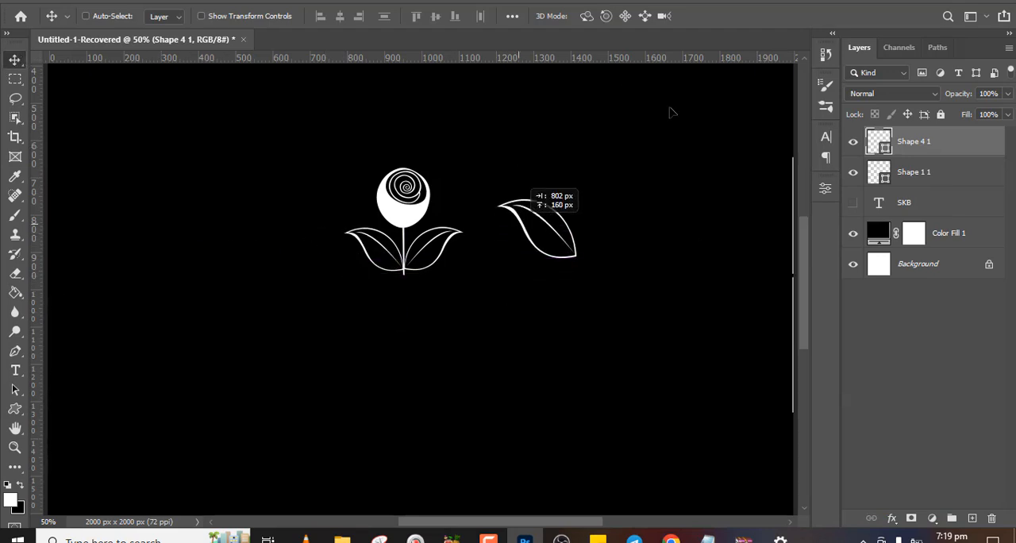
# Enlarge the shape picker and draw the stacked curved-strokes shape from floral-sustom-shapes about 223 by 406 px to the left of the rose
pyautogui.press('u')
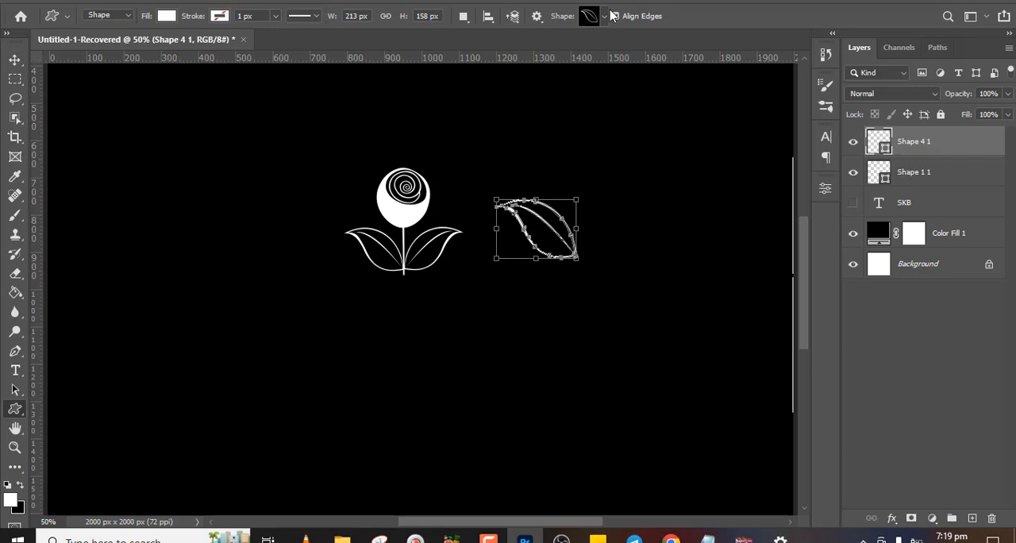
pyautogui.click(606, 16)
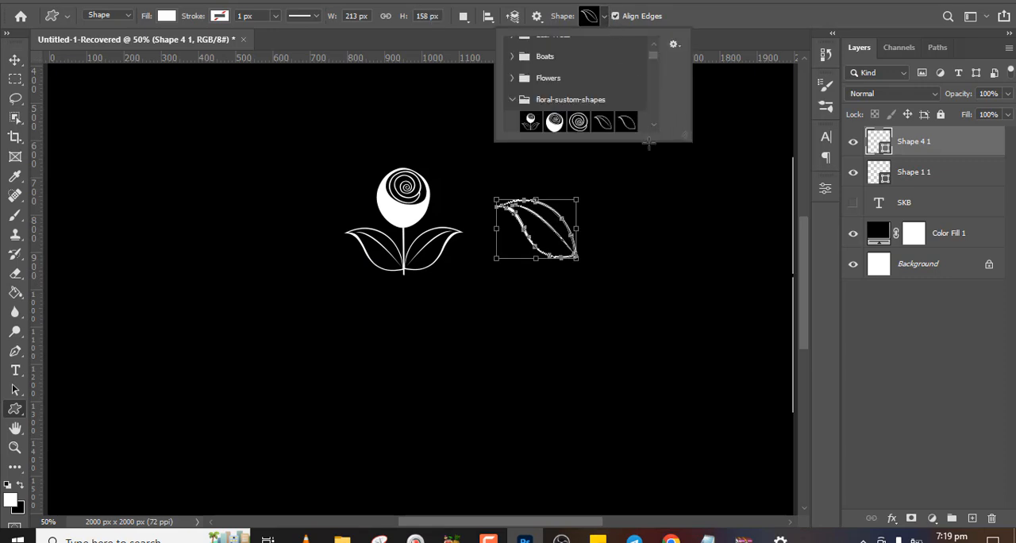
pyautogui.moveTo(690, 140); pyautogui.dragTo(712, 249)
pyautogui.moveTo(673, 92); pyautogui.dragTo(678, 219)
pyautogui.click(602, 142)
pyautogui.moveTo(204, 176); pyautogui.dragTo(288, 325)
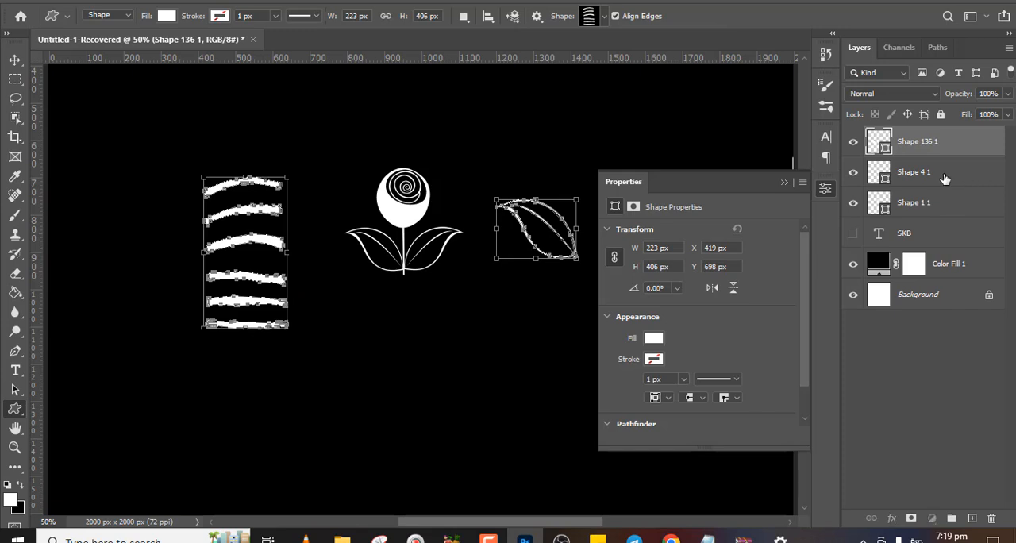
# Delete the rose, leaf and curved-strokes shape layers, and add a new empty layer above the hidden SKB text
pyautogui.click(946, 176)
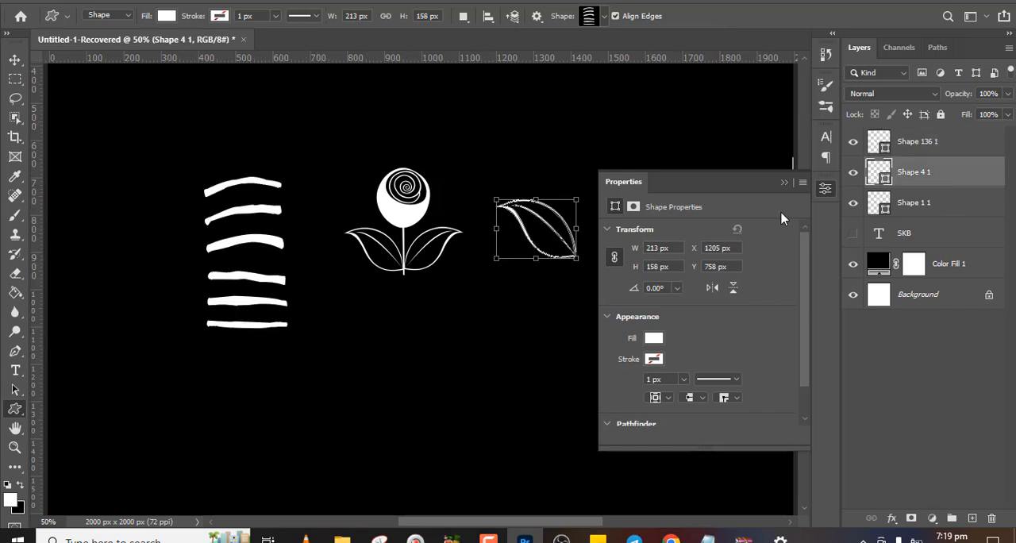
pyautogui.click(913, 146)
pyautogui.press('Delete')
pyautogui.press('Delete')
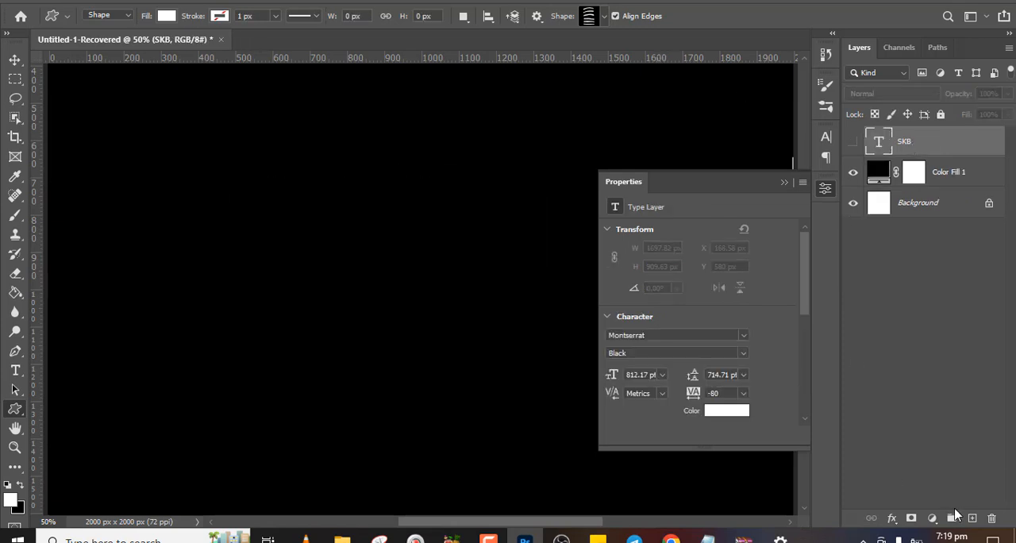
pyautogui.click(971, 517)
# Collapse the floral-sustom-shapes folder and browse all shapes in the shape collection info graphic studio folder
pyautogui.click(605, 16)
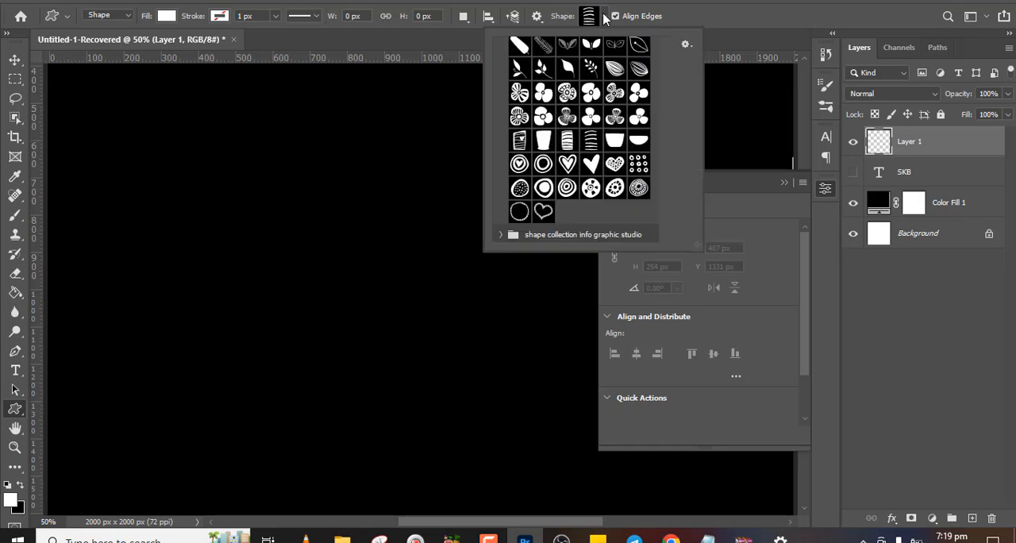
pyautogui.moveTo(667, 219); pyautogui.dragTo(652, 80)
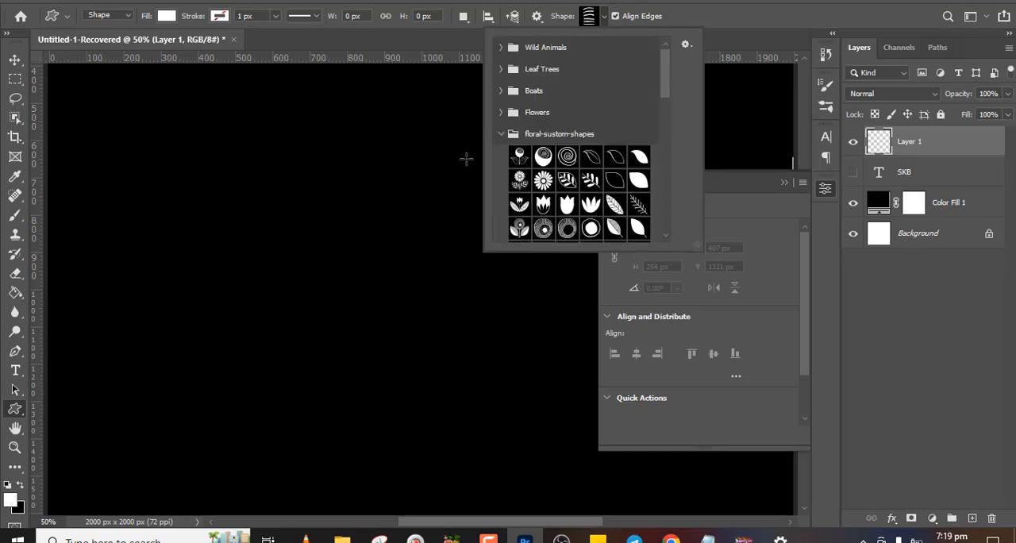
pyautogui.click(501, 134)
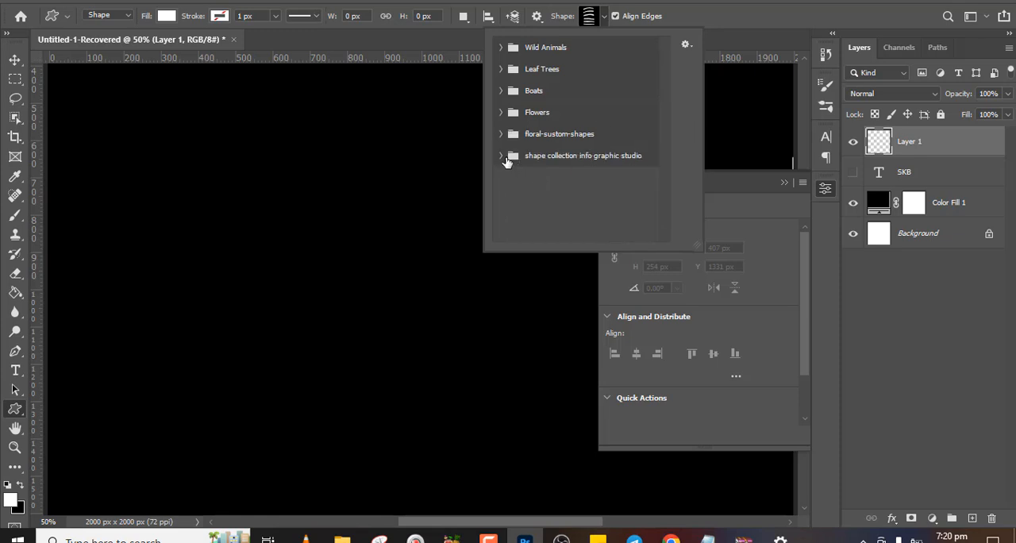
pyautogui.click(502, 157)
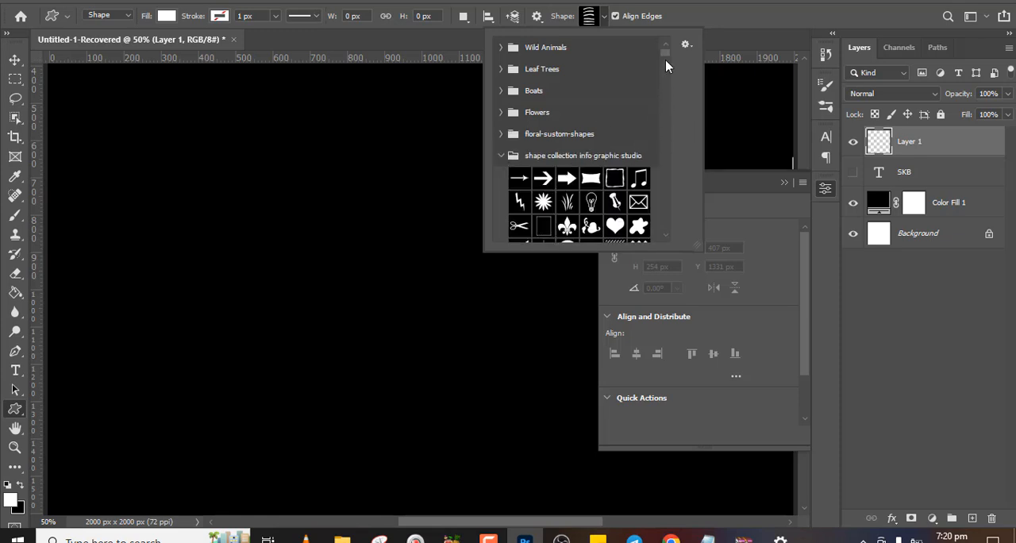
pyautogui.scroll(-5, 665, 56)
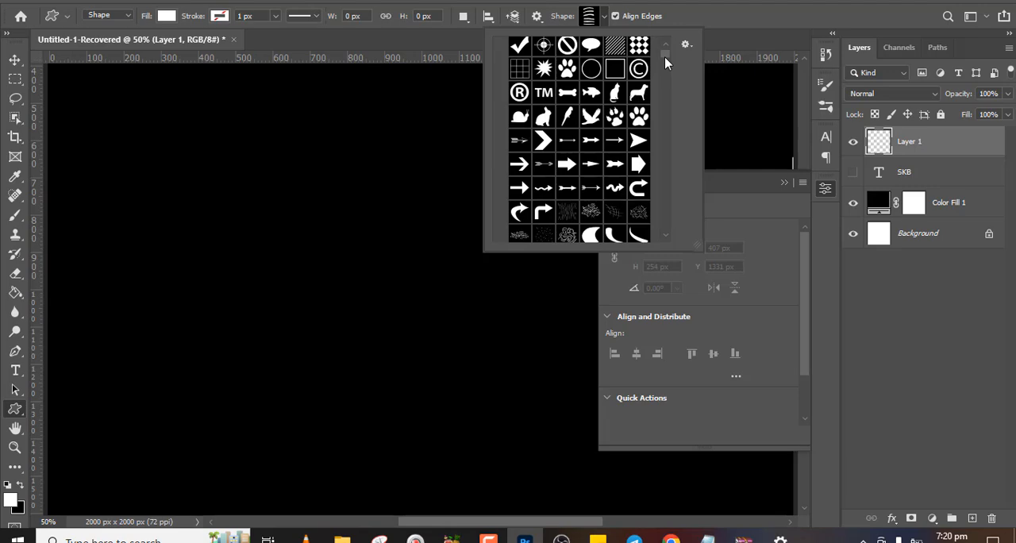
pyautogui.moveTo(664, 57); pyautogui.dragTo(662, 241)
pyautogui.click(735, 45)
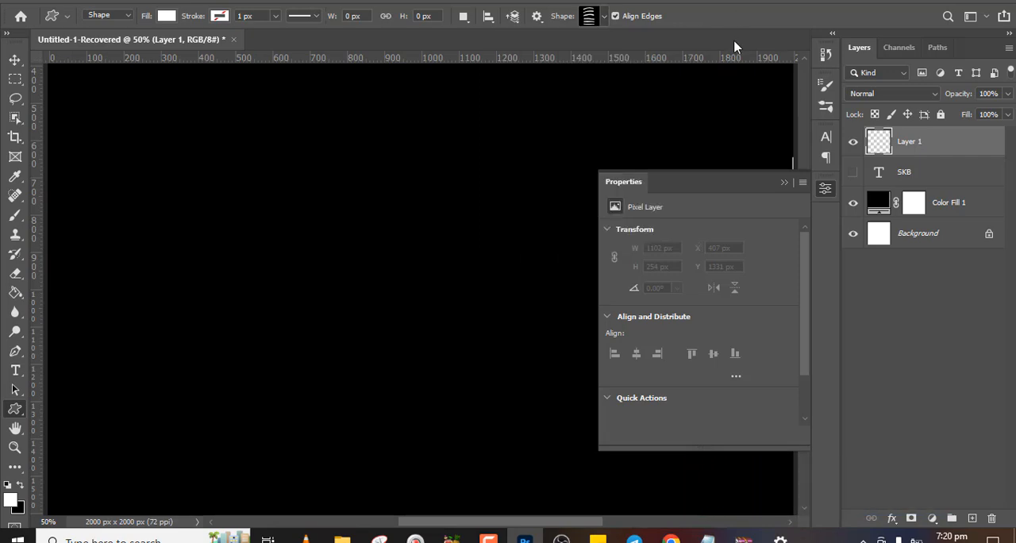
pyautogui.click(784, 184)
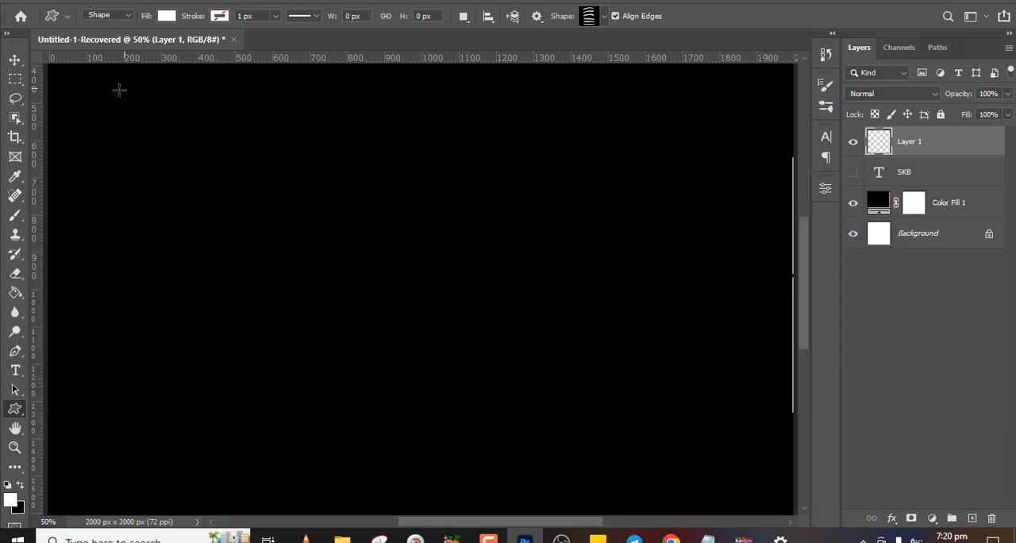
# Activate the Brush tool, open the Import Brushes file dialog from the brush picker, and cancel it
pyautogui.click(15, 215)
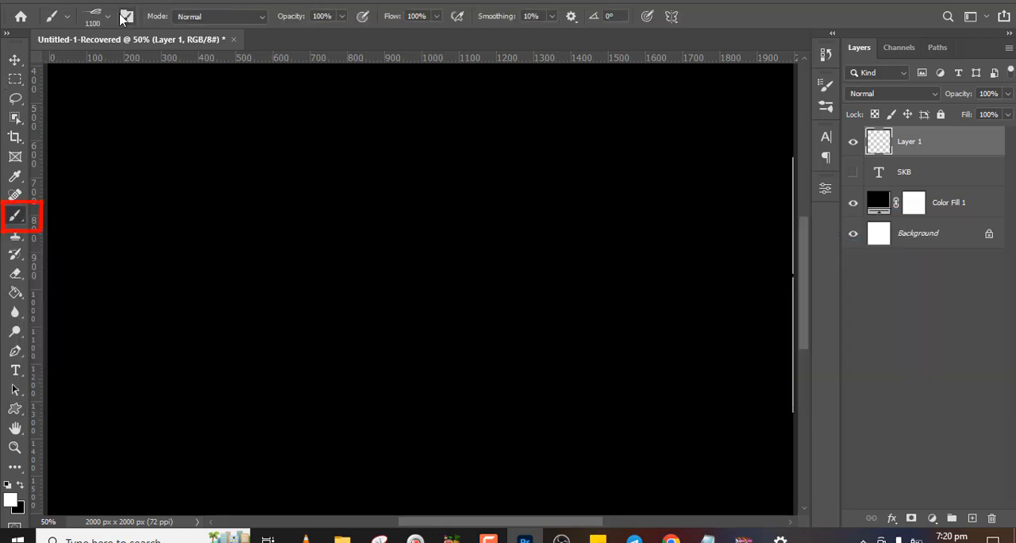
pyautogui.click(108, 18)
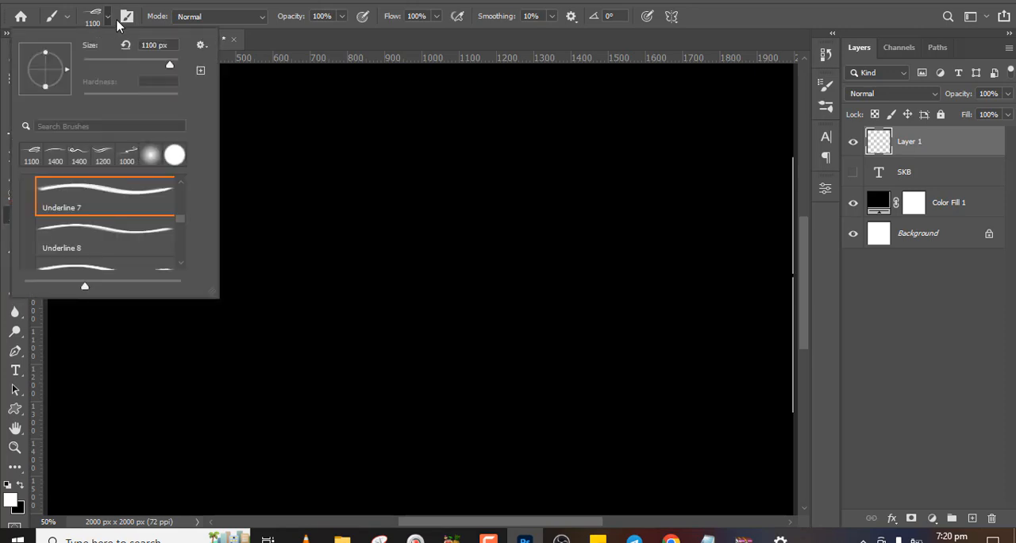
pyautogui.click(200, 45)
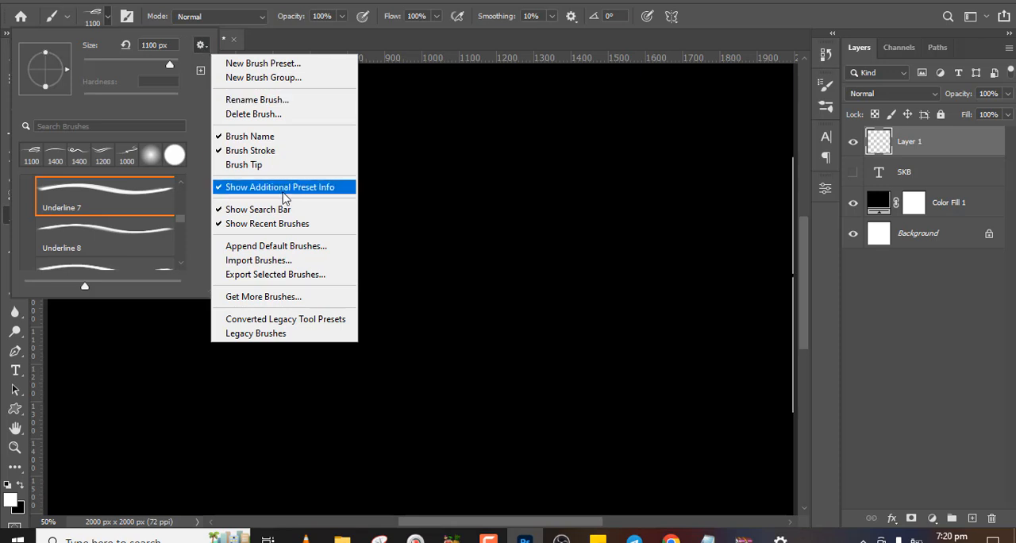
pyautogui.click(273, 262)
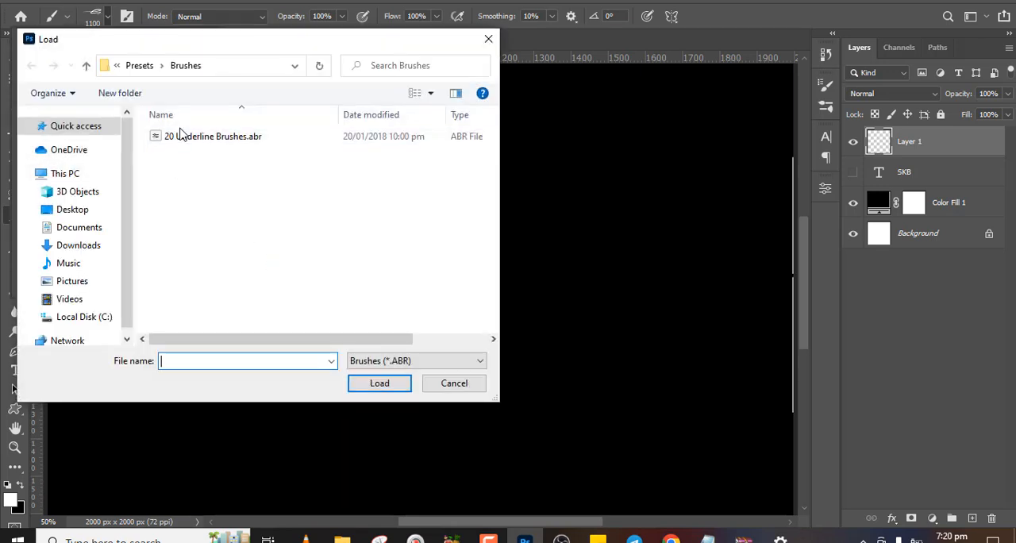
pyautogui.click(465, 389)
# Switch to Google Drive in the browser to view the downloadable preset files, and return to Photoshop with the Move tool
pyautogui.hotkey('alt', 'Tab')
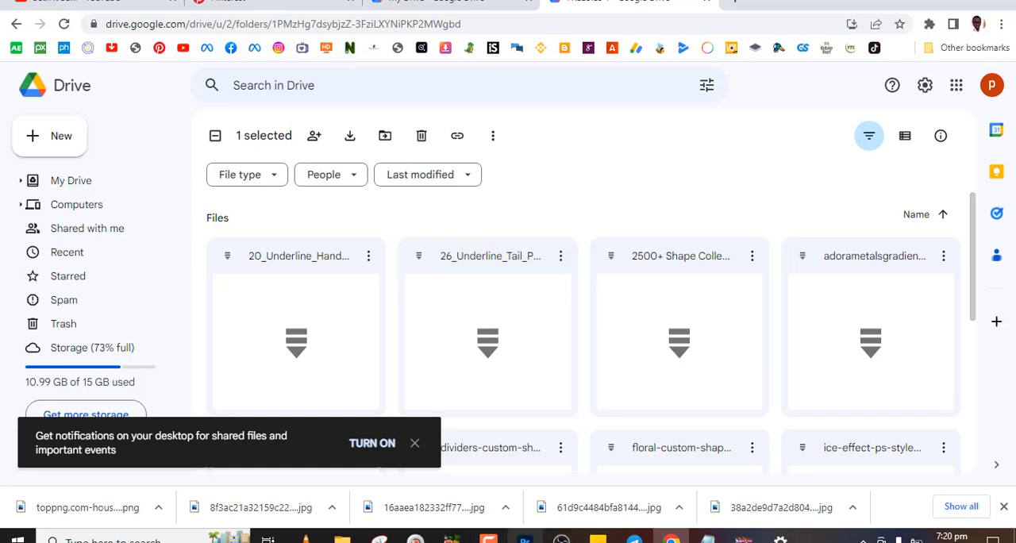
pyautogui.click(524, 540)
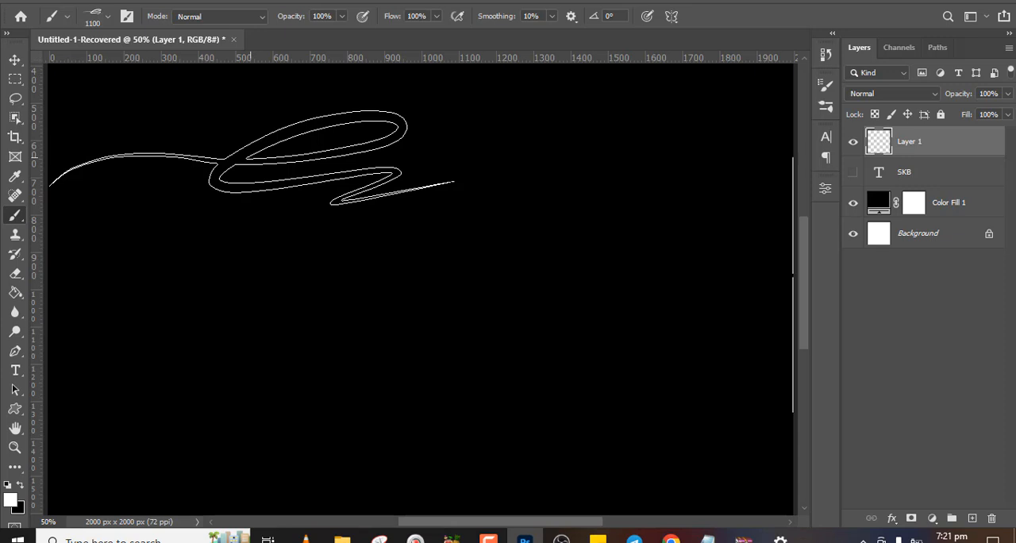
pyautogui.press('v')
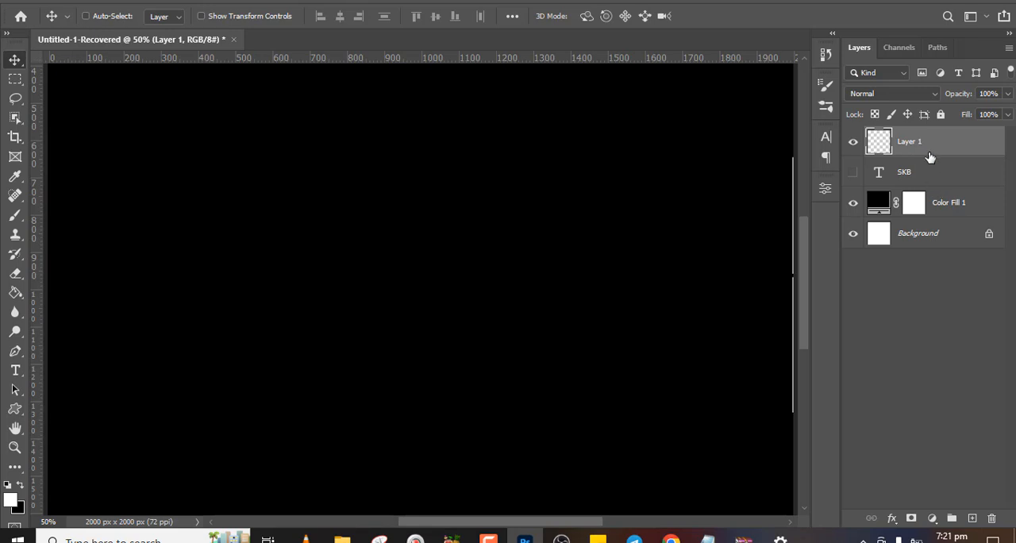
# Enable Gradient Overlay on Layer 1, select Adoralyna Metal Gradients.grd in the Import Gradients dialog, and cancel the import
pyautogui.doubleClick(988, 153)
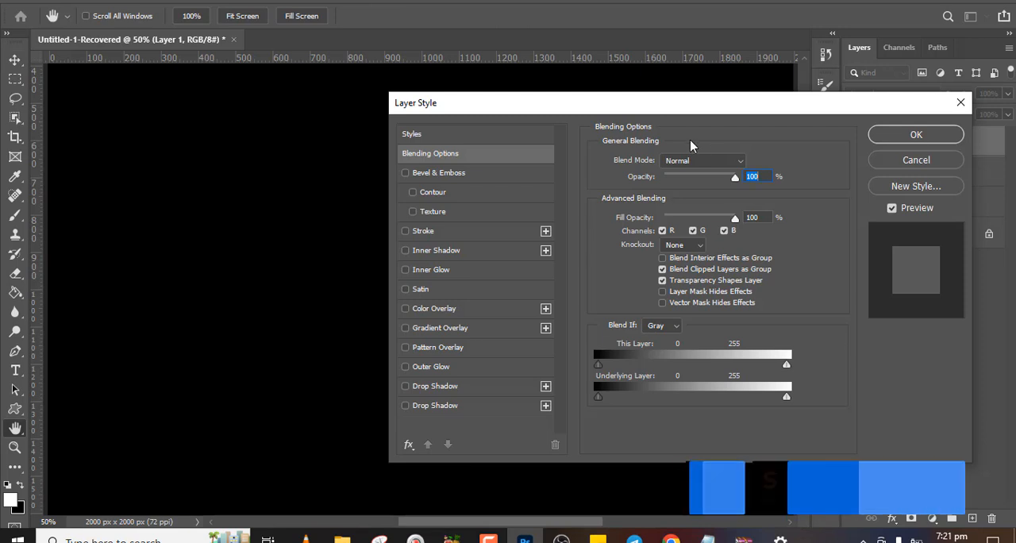
pyautogui.click(448, 331)
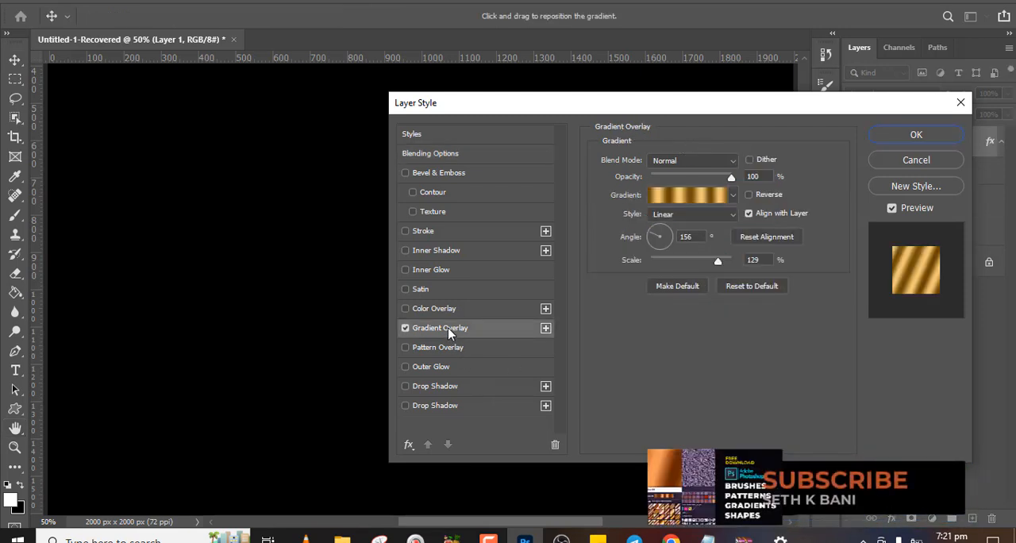
pyautogui.click(733, 196)
pyautogui.click(772, 221)
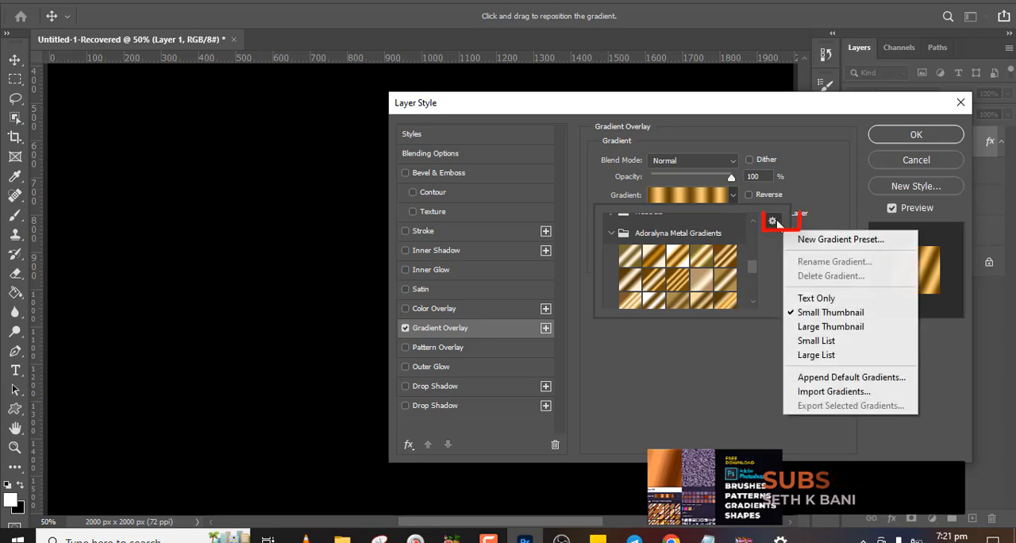
pyautogui.click(823, 397)
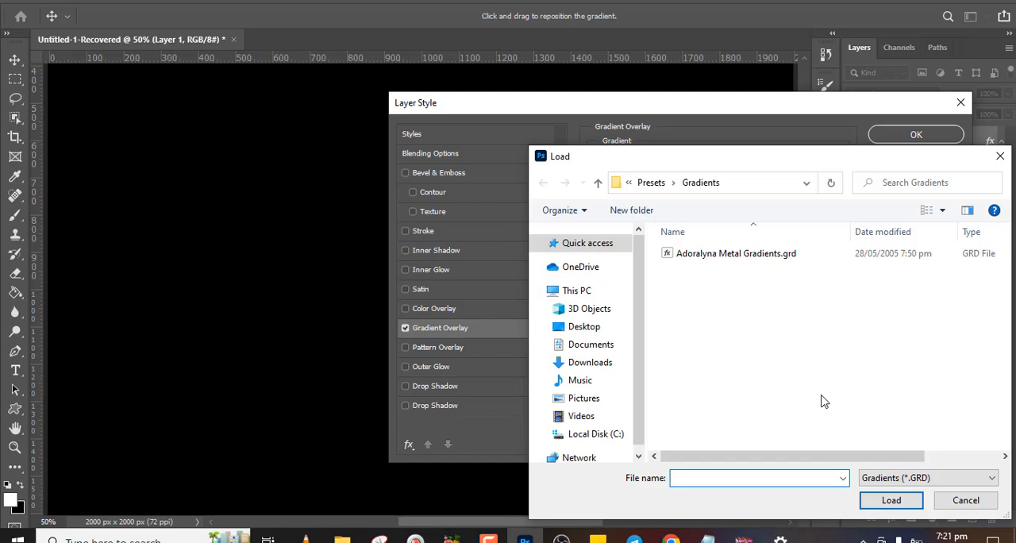
pyautogui.click(729, 254)
pyautogui.click(959, 503)
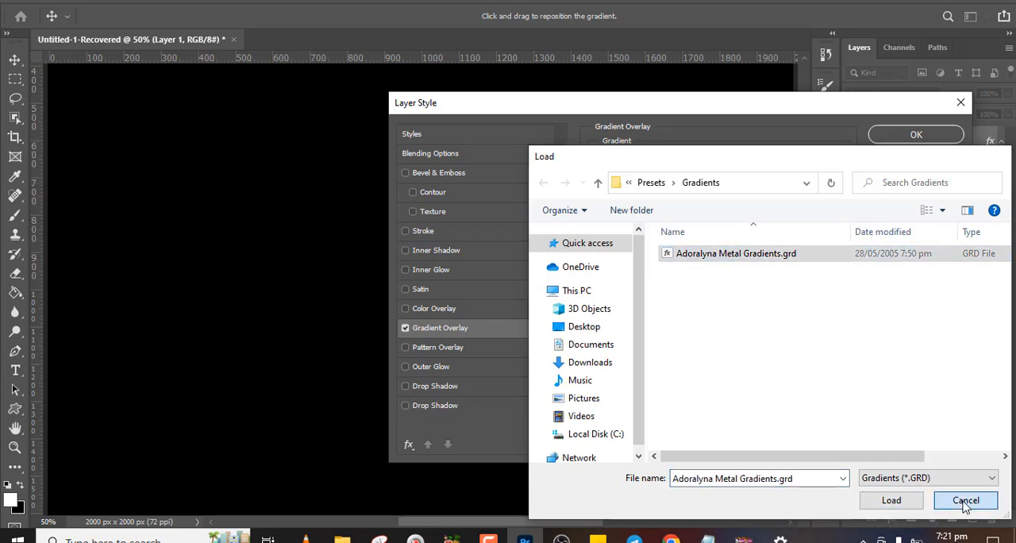
# Enable Pattern Overlay, select all four .pat files in the Import Patterns dialog, and cancel both the import and the layer style
pyautogui.click(433, 349)
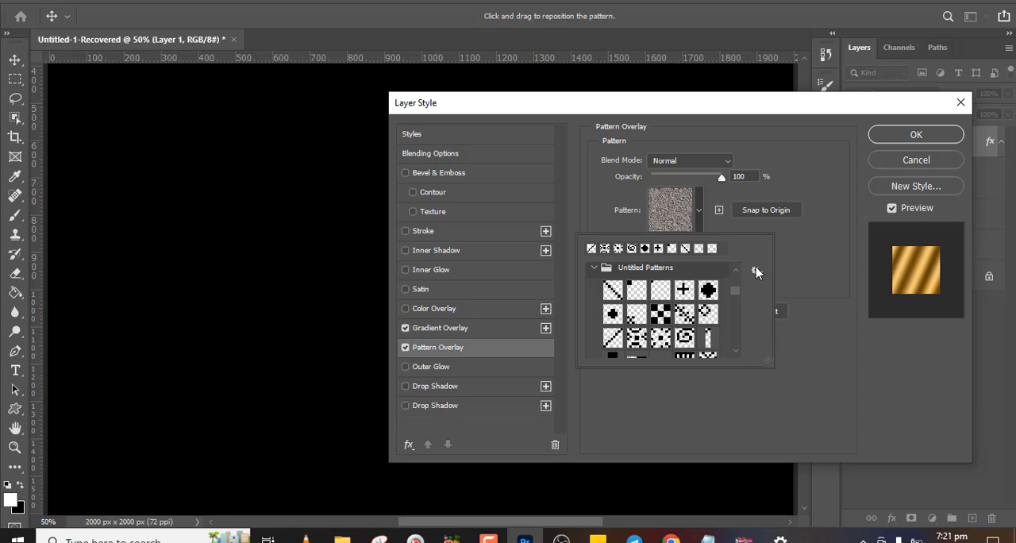
pyautogui.click(756, 270)
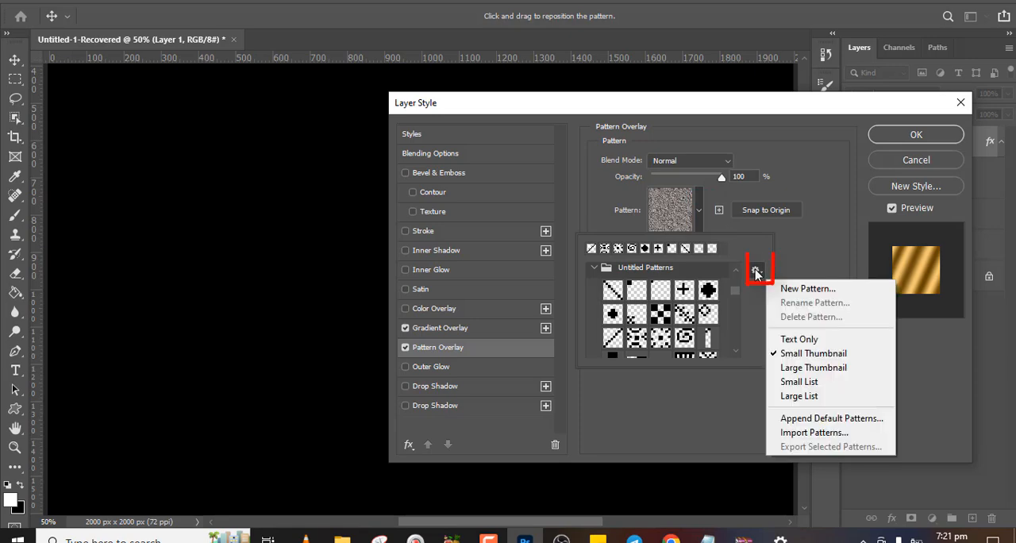
pyautogui.click(794, 433)
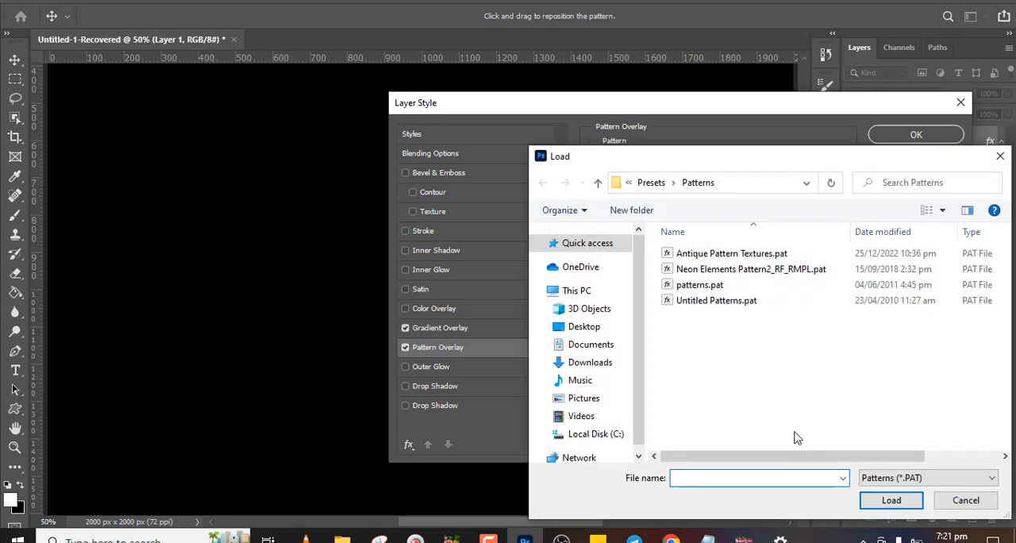
pyautogui.moveTo(697, 334); pyautogui.dragTo(693, 242)
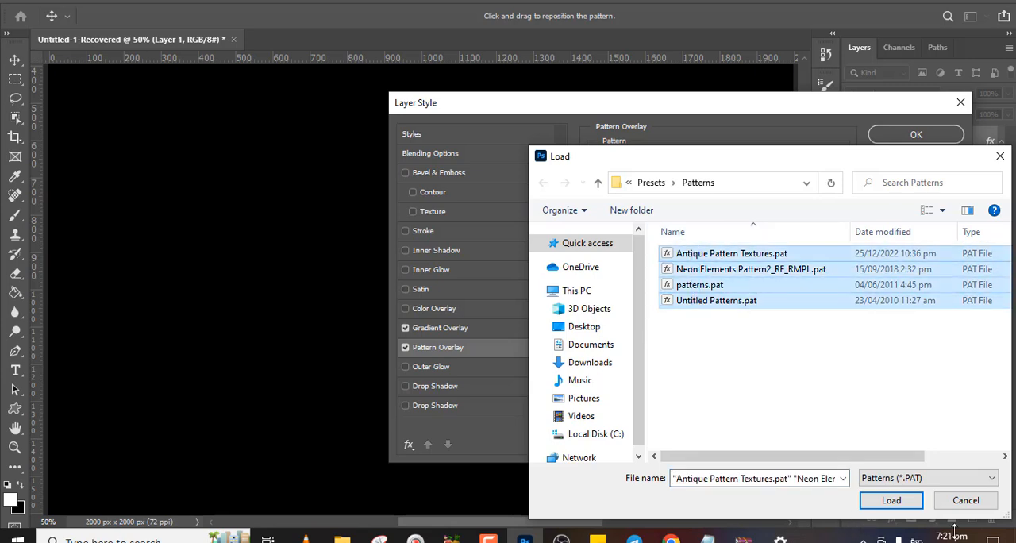
pyautogui.click(965, 500)
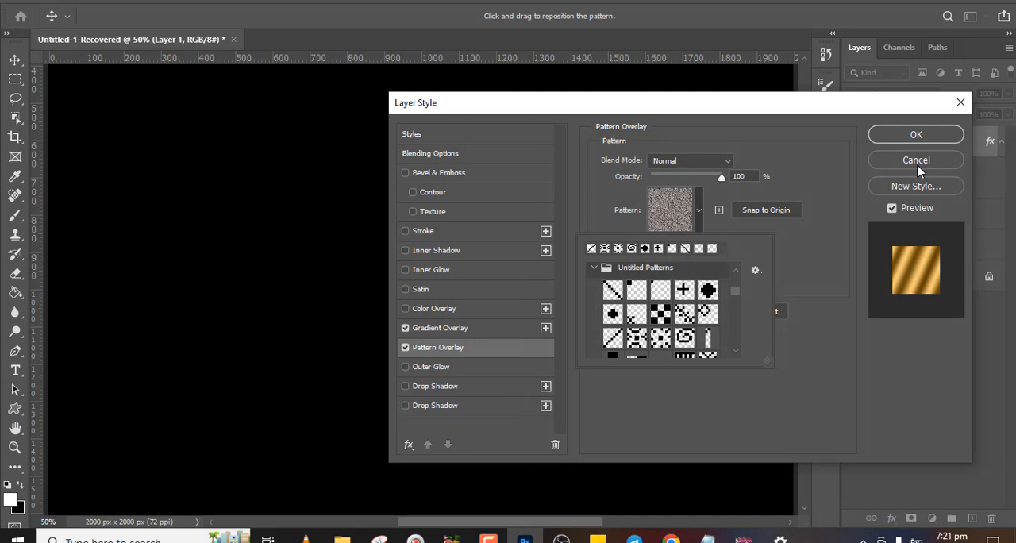
pyautogui.click(917, 161)
pyautogui.click(917, 160)
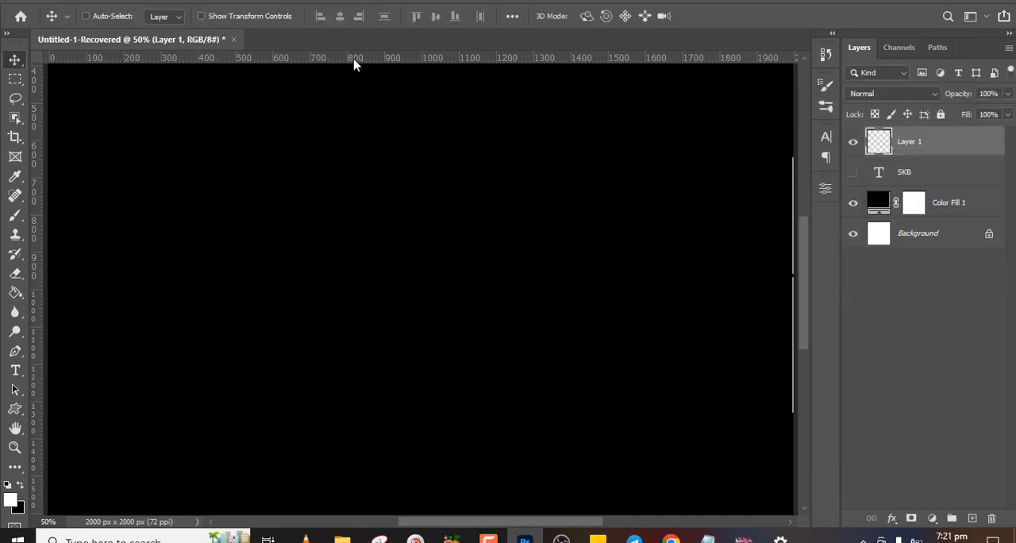
# Activate the Custom Shape Tool, select shape collection info graphic studio.csh in the Import Shapes dialog, and cancel the import
pyautogui.moveTo(15, 409); pyautogui.dragTo(76, 481)
pyautogui.click(606, 18)
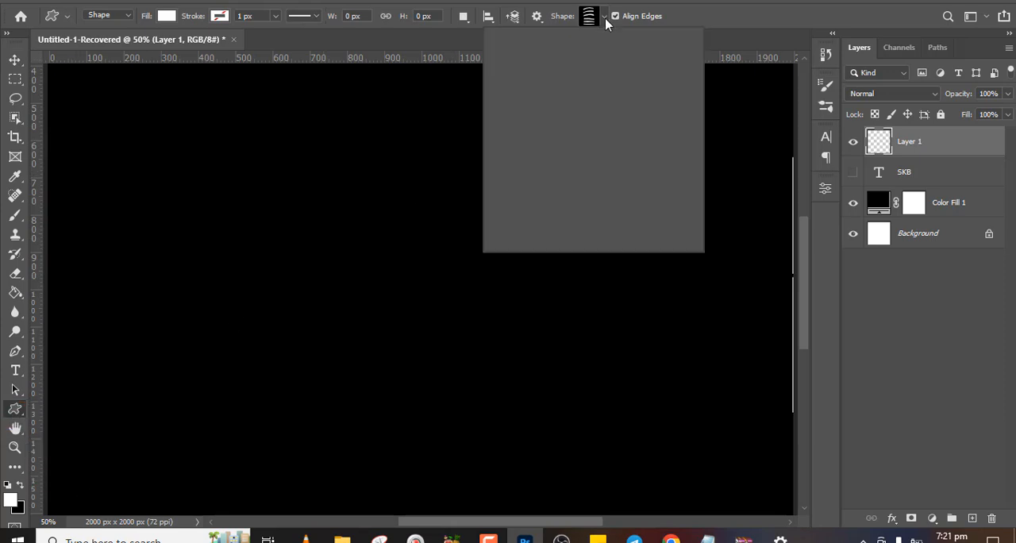
pyautogui.click(686, 45)
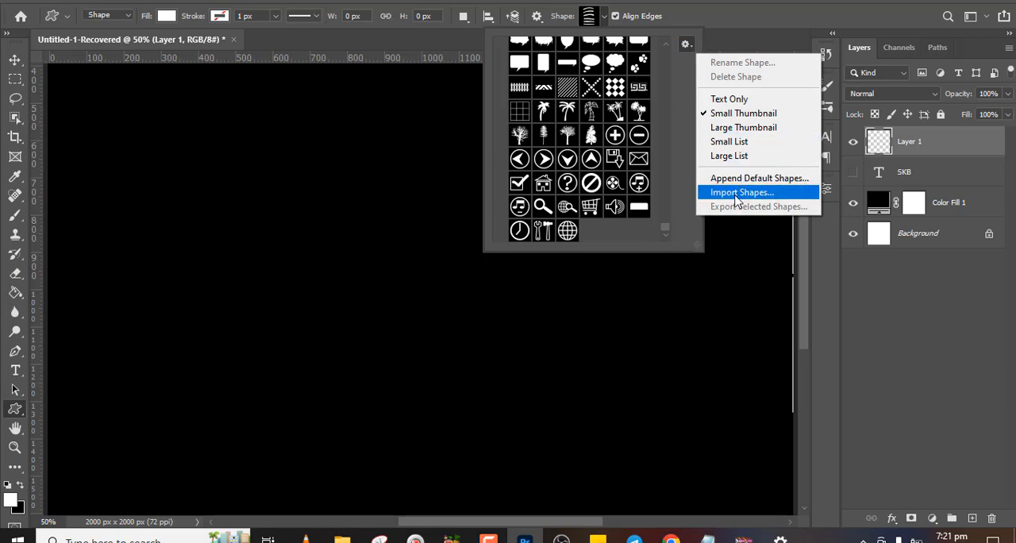
pyautogui.click(736, 194)
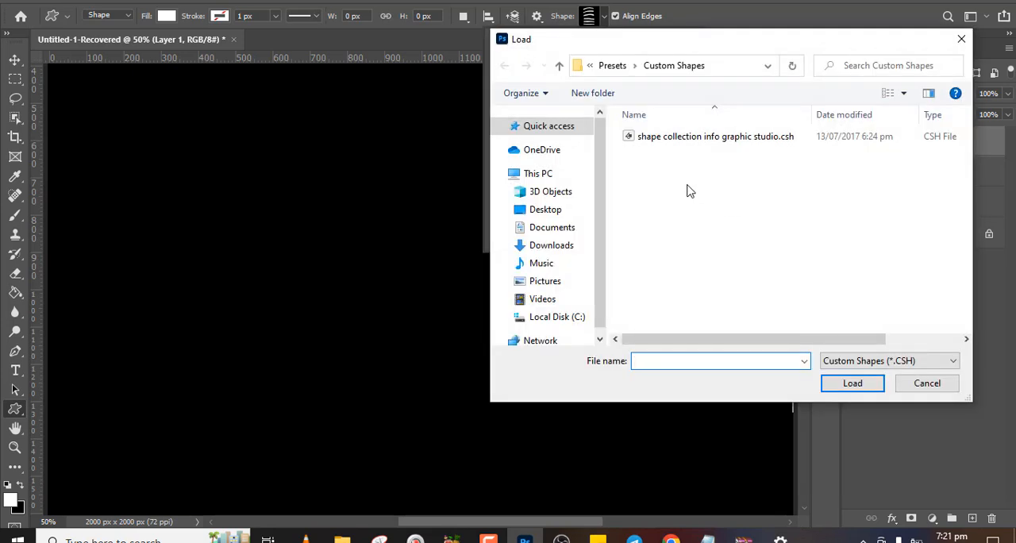
pyautogui.click(684, 138)
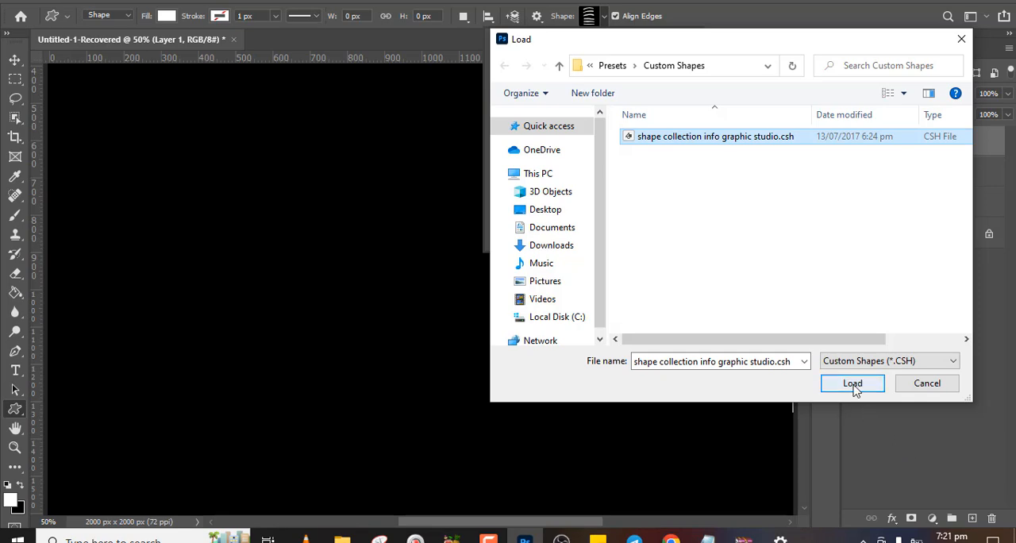
pyautogui.click(923, 381)
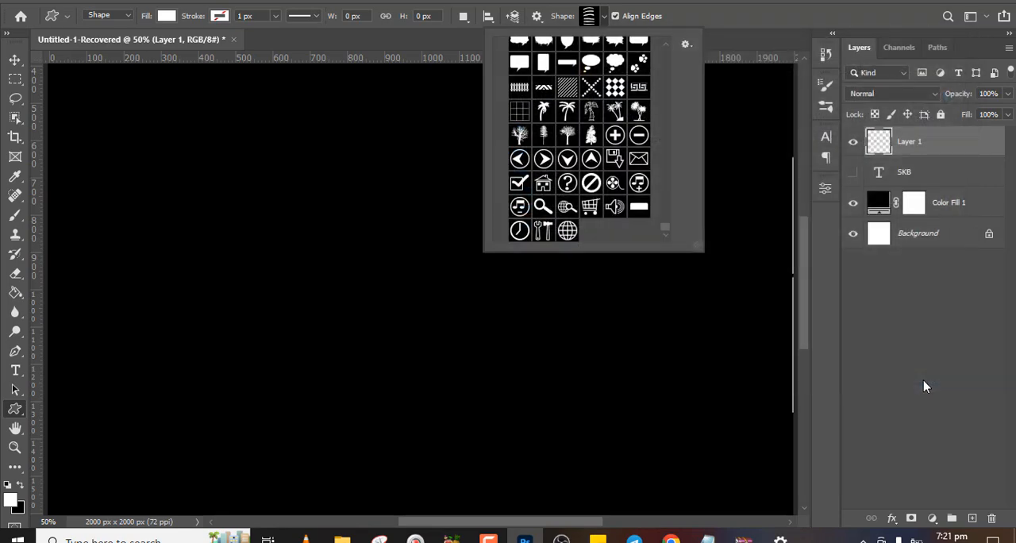